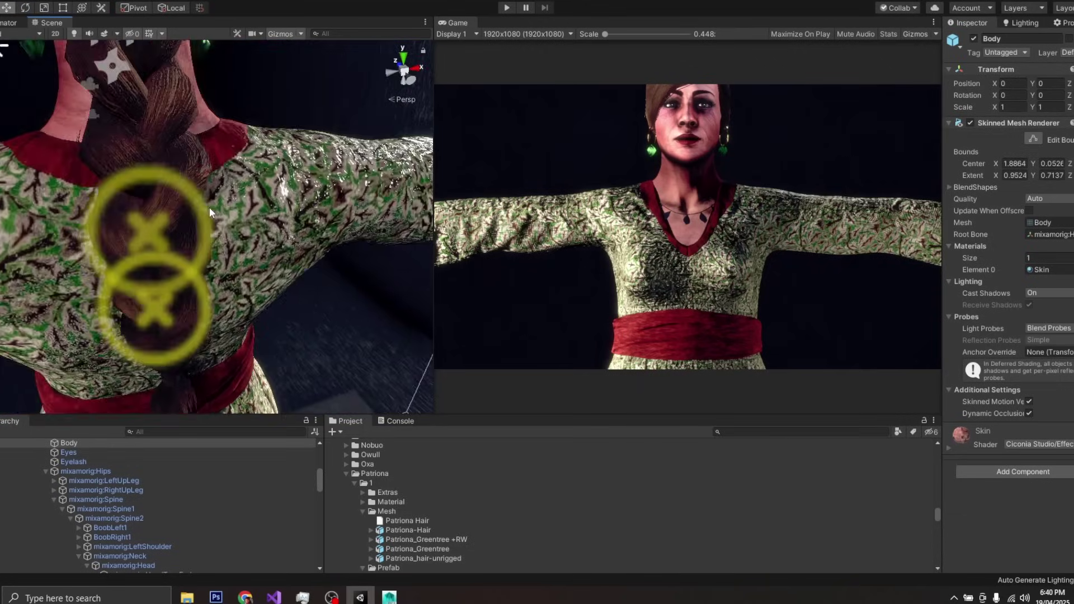
Orbit the Scene view to the character's front and scroll the Hierarchy to the Head's children.
scroll(210, 213, "down", 10)
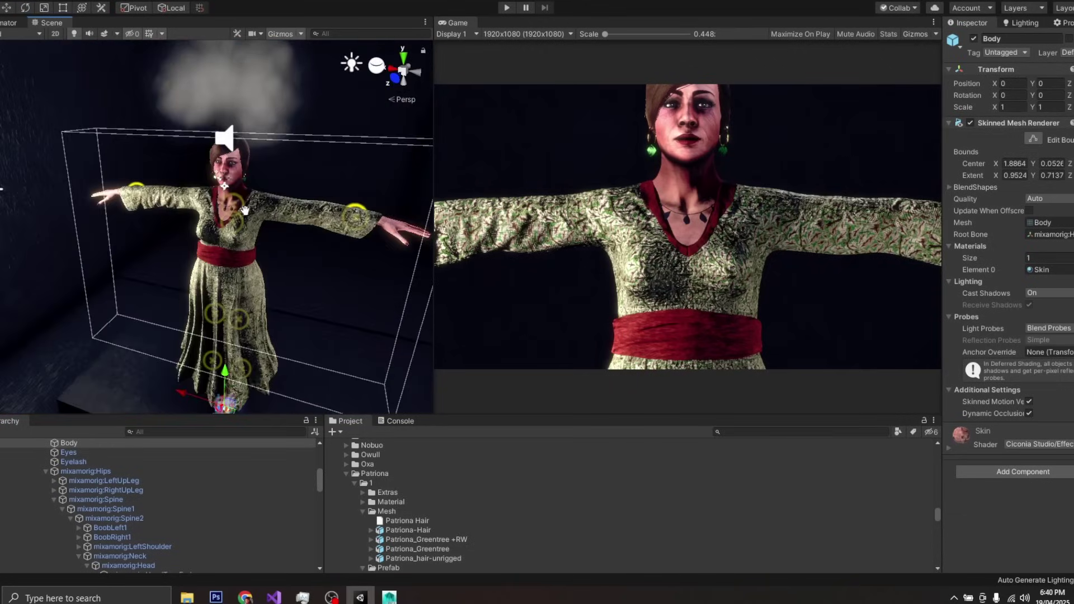
middle_click_drag(245, 210, 213, 236)
left_click_drag(213, 236, 357, 192, "alt")
scroll(247, 201, "up", 5)
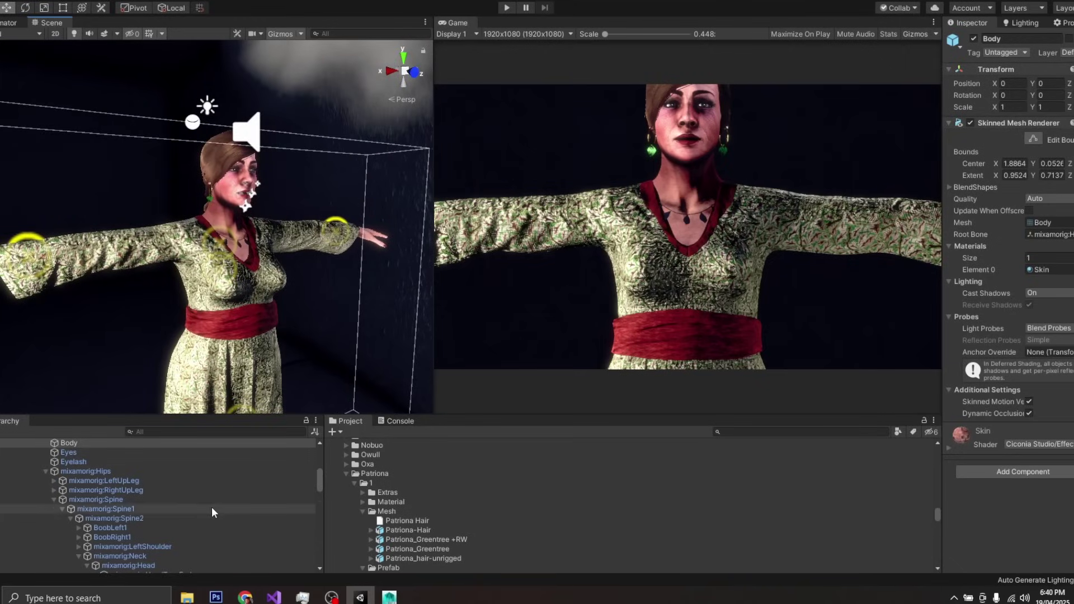
scroll(199, 493, "down", 6)
scroll(196, 492, "up", 2)
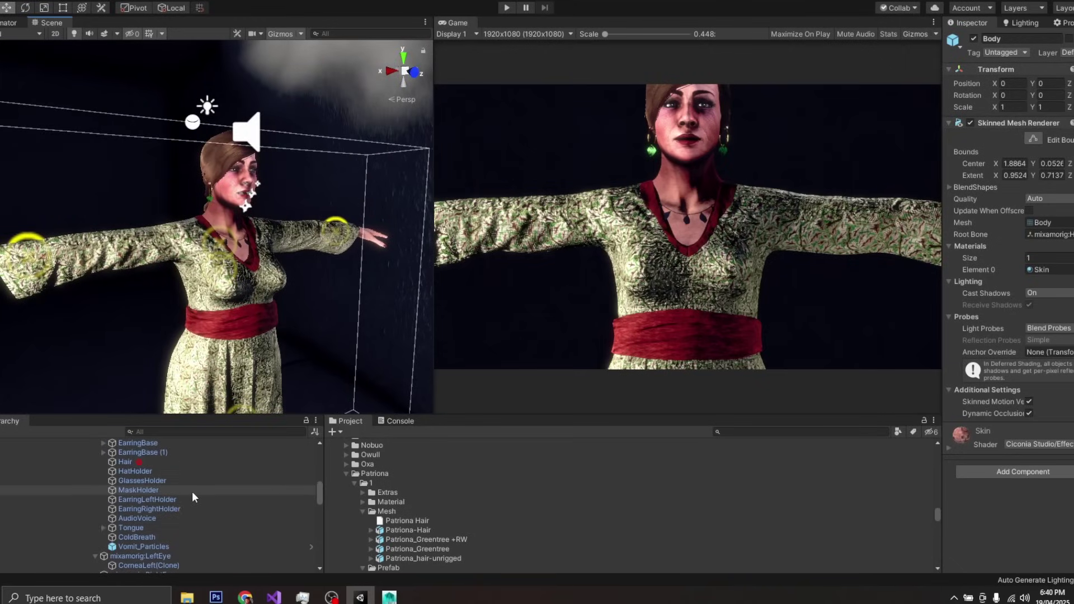
Restart the ColdBreath particle preview, then preview Vomit_Particles from the character's mouth.
left_click(144, 536)
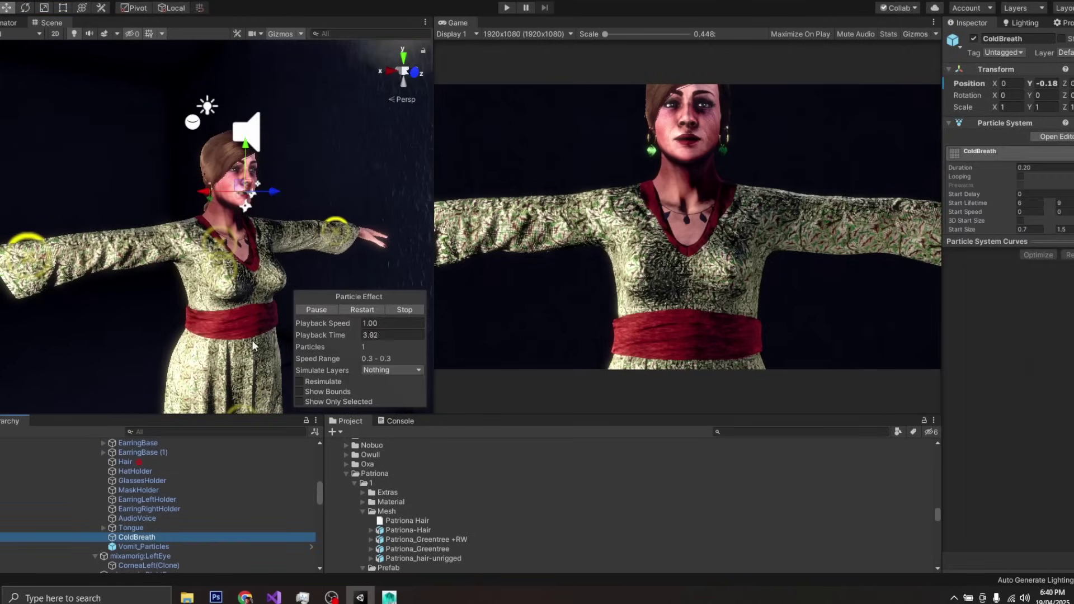
left_click(407, 309)
left_click(320, 312)
left_click_drag(280, 262, 407, 287, "alt")
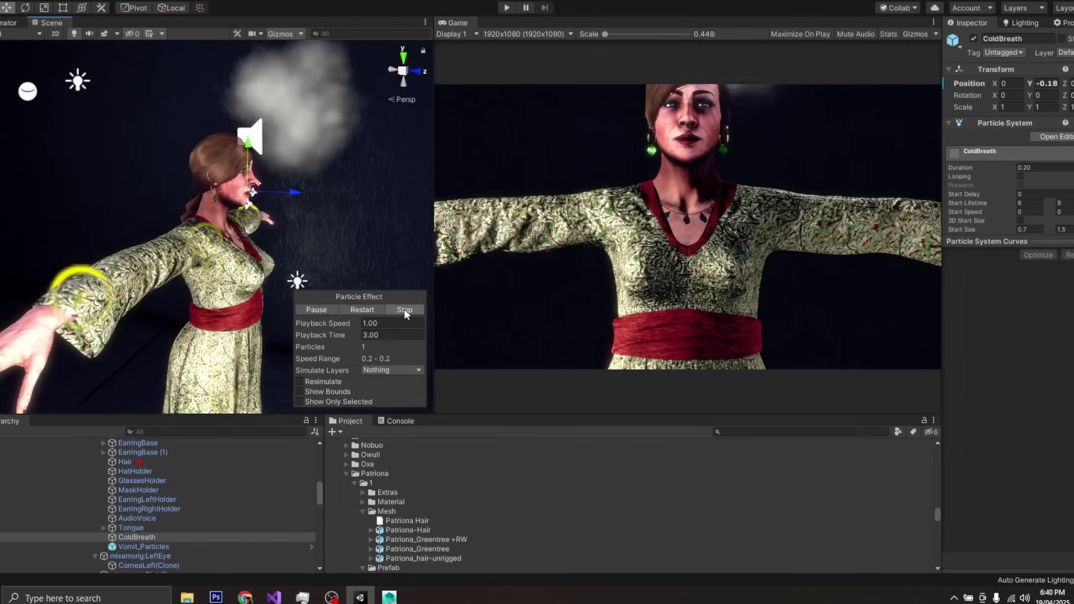
left_click(160, 547)
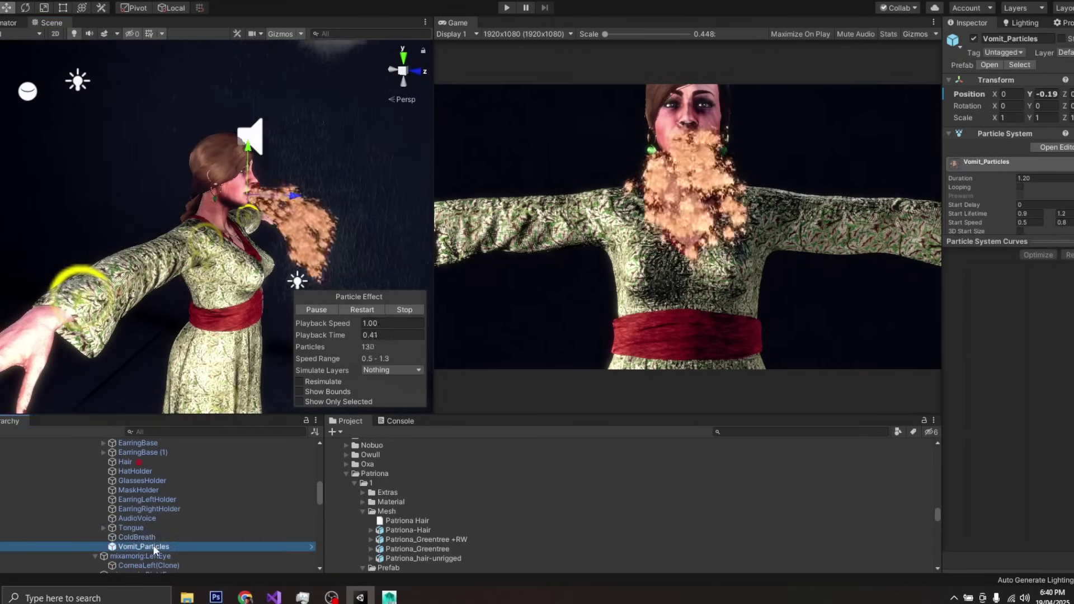
left_click_drag(330, 208, 806, 238, "alt")
Select the Hair mesh, widen the Inspector and Scene view, and view the character from the front.
left_click(210, 205)
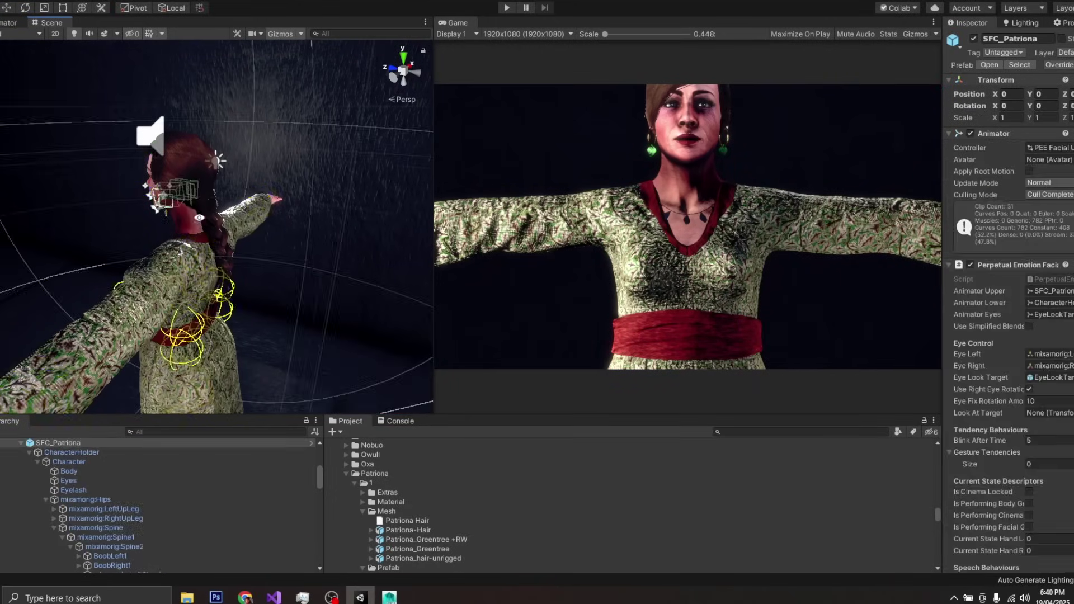
left_click_drag(199, 217, 354, 242, "alt")
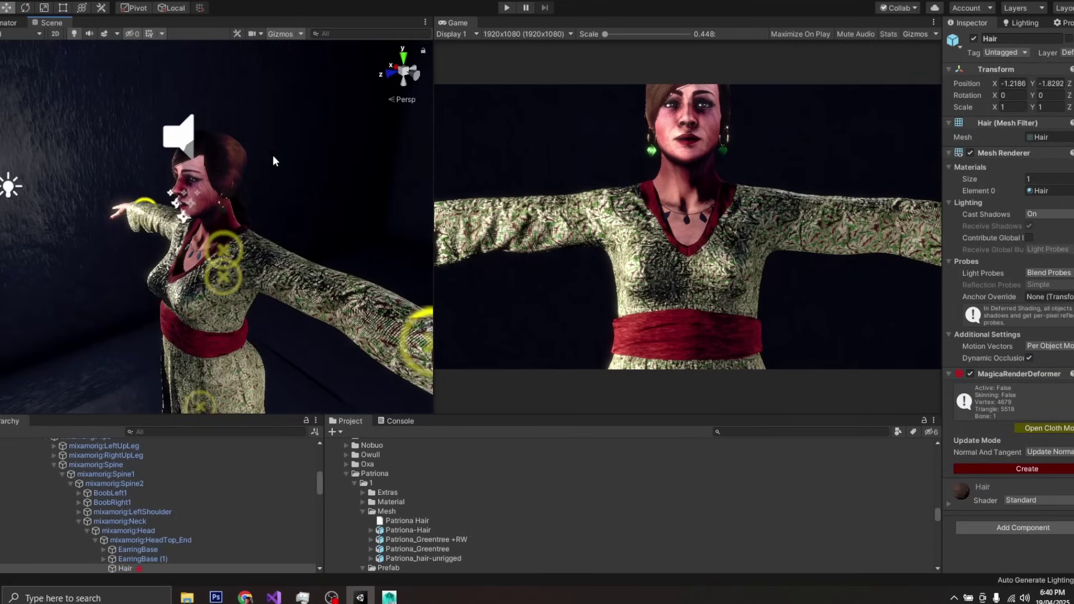
left_click_drag(944, 300, 779, 307)
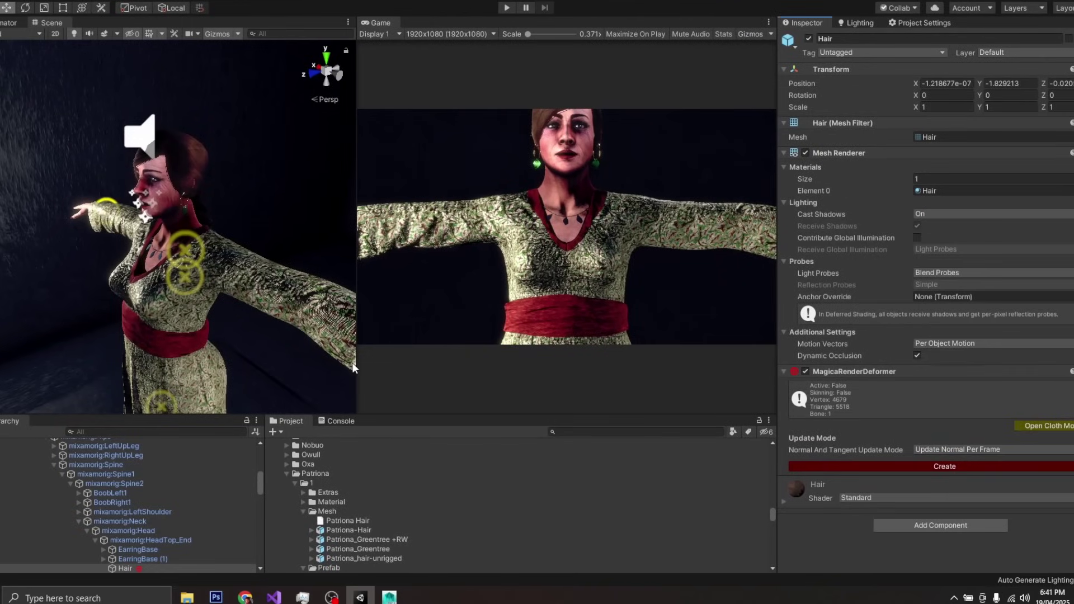
left_click_drag(356, 364, 620, 365)
left_click_drag(304, 280, 484, 225, "alt")
Switch to Maya and turn on X-Ray so the character model is see-through.
mouse_move(389, 596)
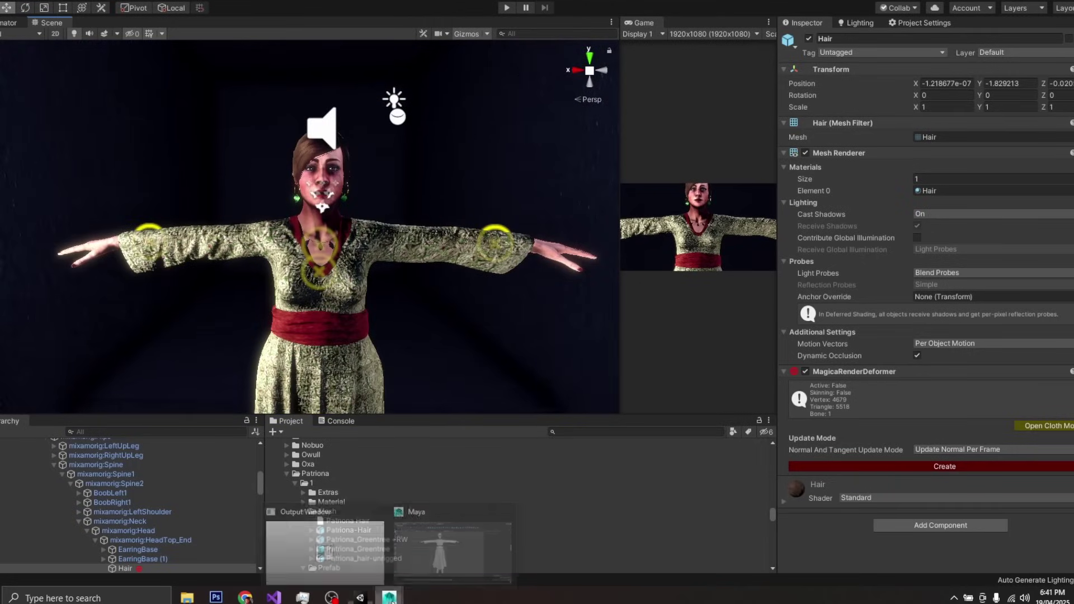
left_click(461, 539)
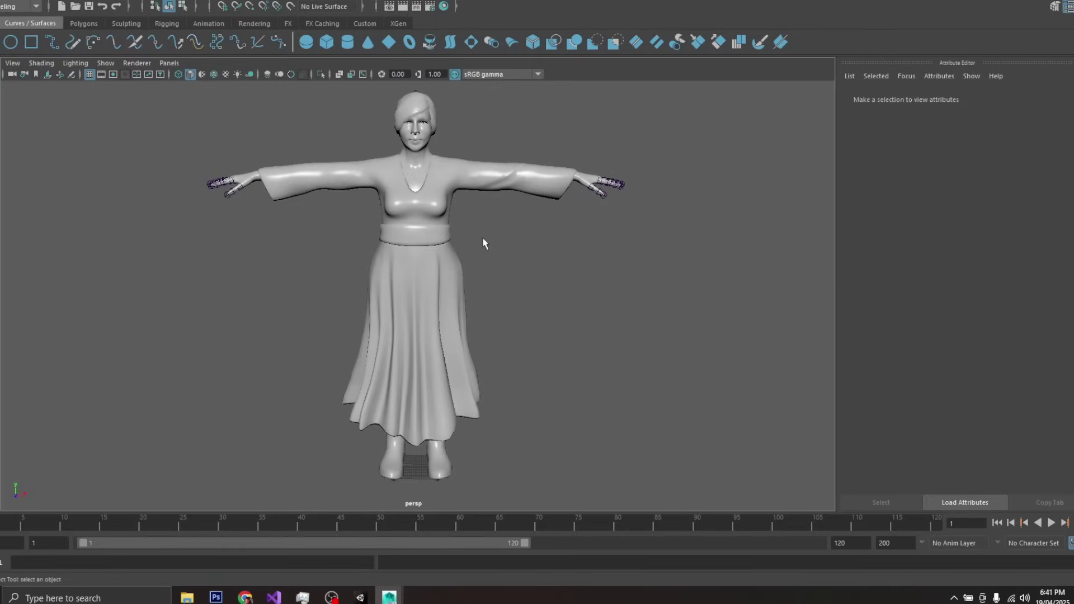
left_click(339, 75)
Rotate the LeftUpLeg joint forward at the hip, then undo both bends and deselect.
left_click(436, 294)
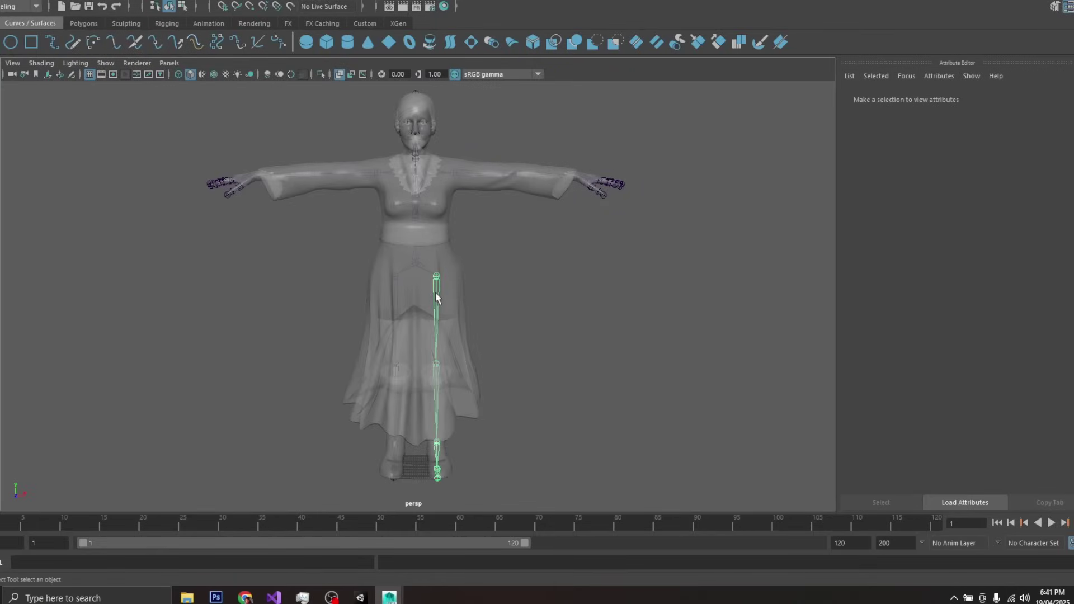
left_click_drag(511, 291, 611, 292, "alt")
key("e")
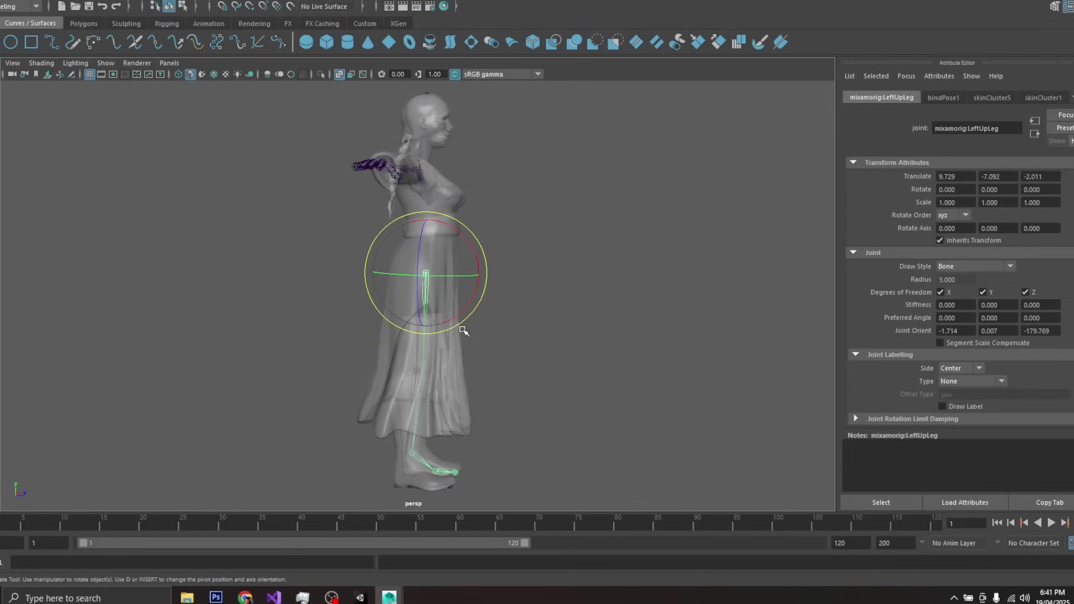
left_click_drag(472, 302, 502, 243)
left_click_drag(586, 292, 464, 368, "alt")
key("ctrl+z")
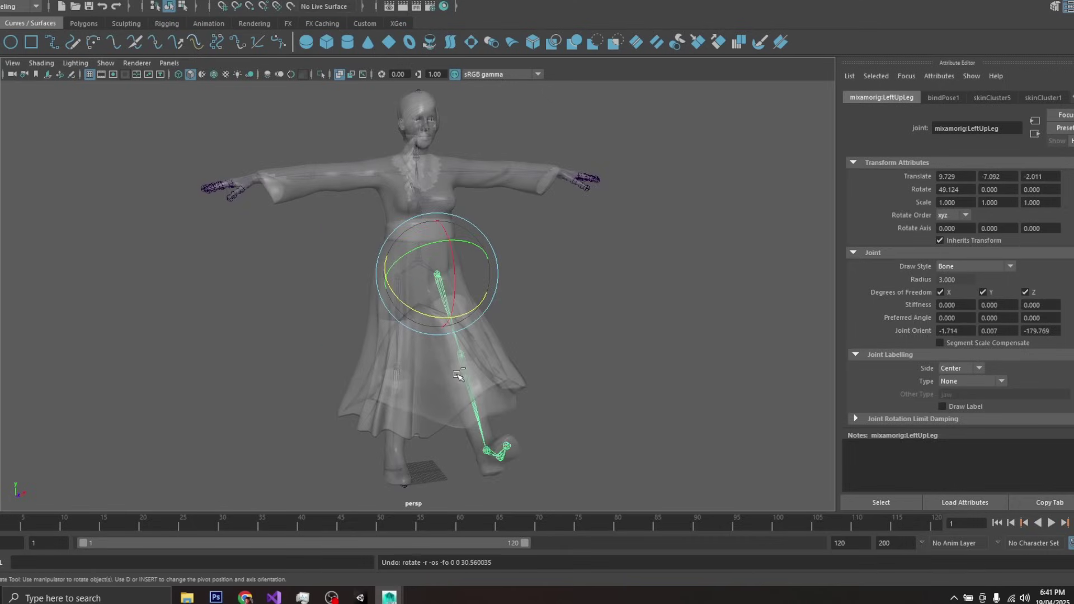
key("ctrl+z")
left_click(559, 242)
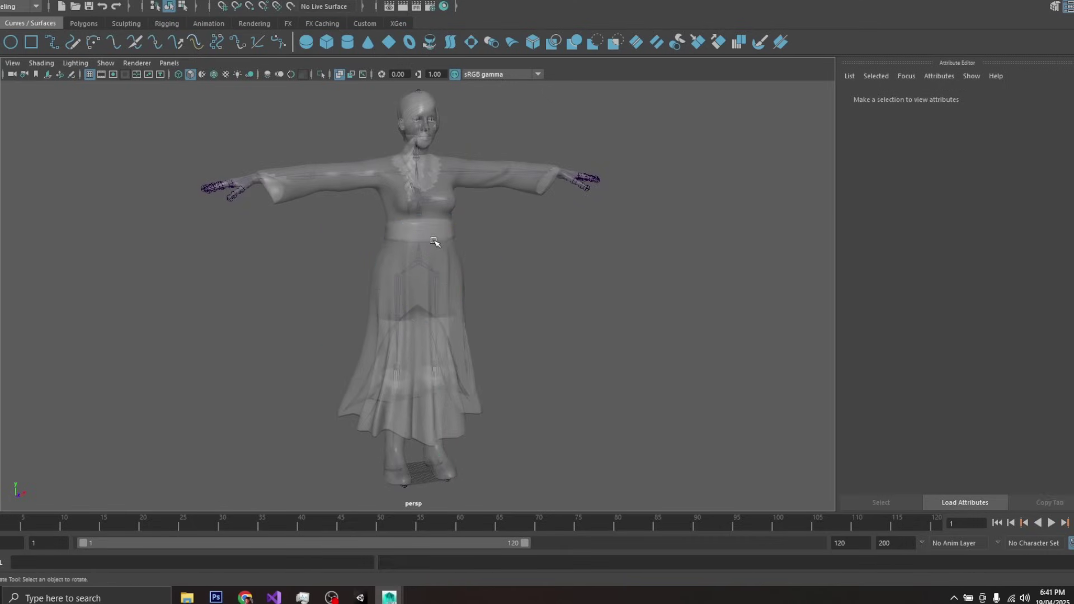
Twist the Spine joint, undo it back to T-pose, and deselect it.
left_click(419, 235)
left_click_drag(446, 247, 550, 245)
key("ctrl+z")
key("ctrl+z")
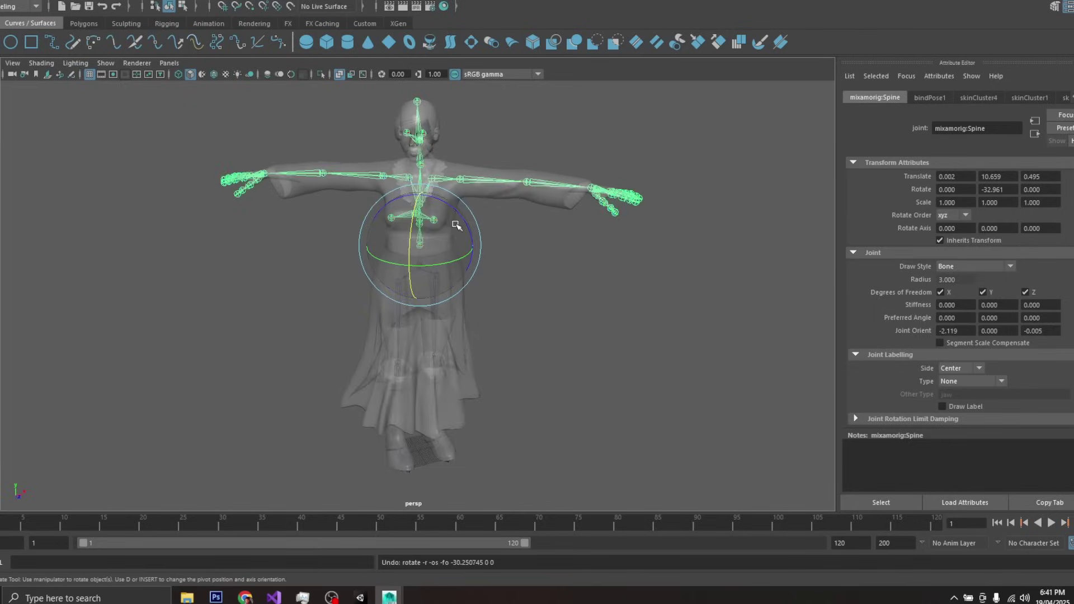
left_click_drag(316, 263, 660, 249, "alt")
left_click(571, 255)
Tumble around the T-posed rig to review the braid from back, sides and front.
left_click_drag(489, 140, 432, 143, "alt")
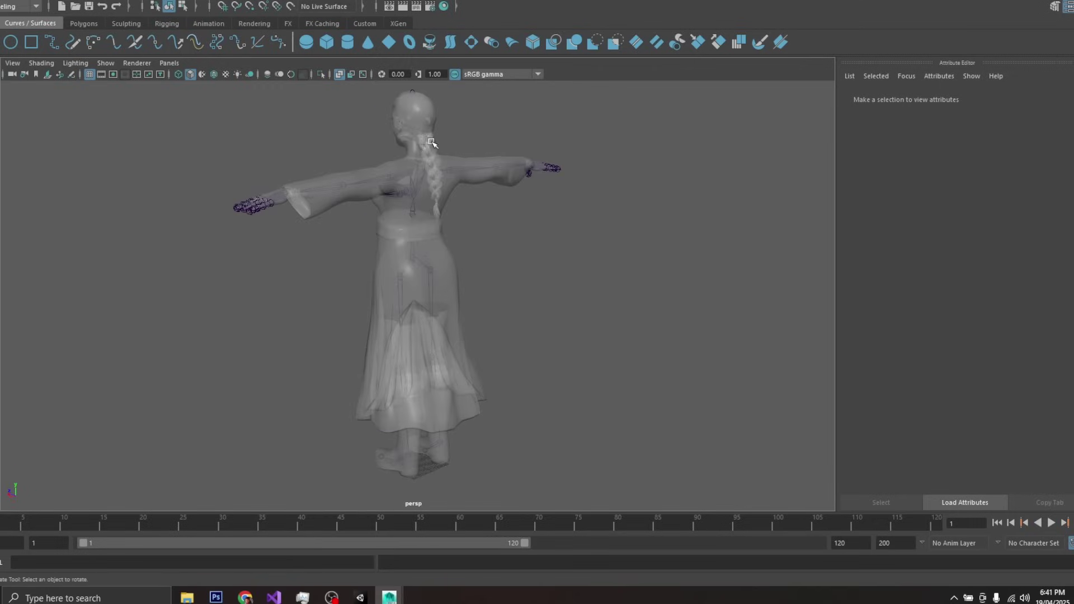
left_click_drag(431, 186, 549, 168, "alt")
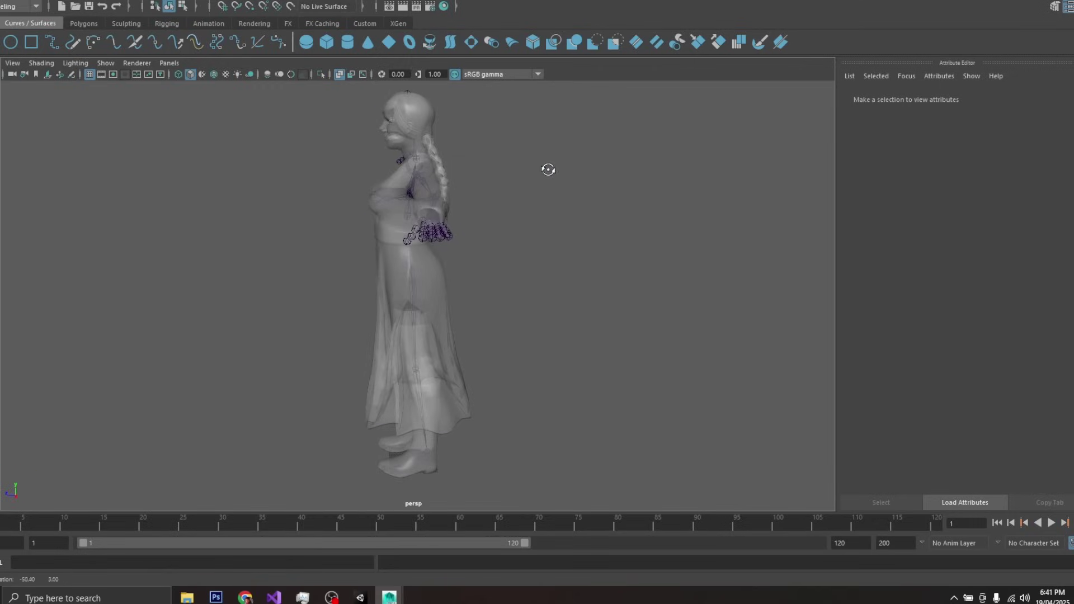
left_click_drag(442, 174, 487, 168, "alt")
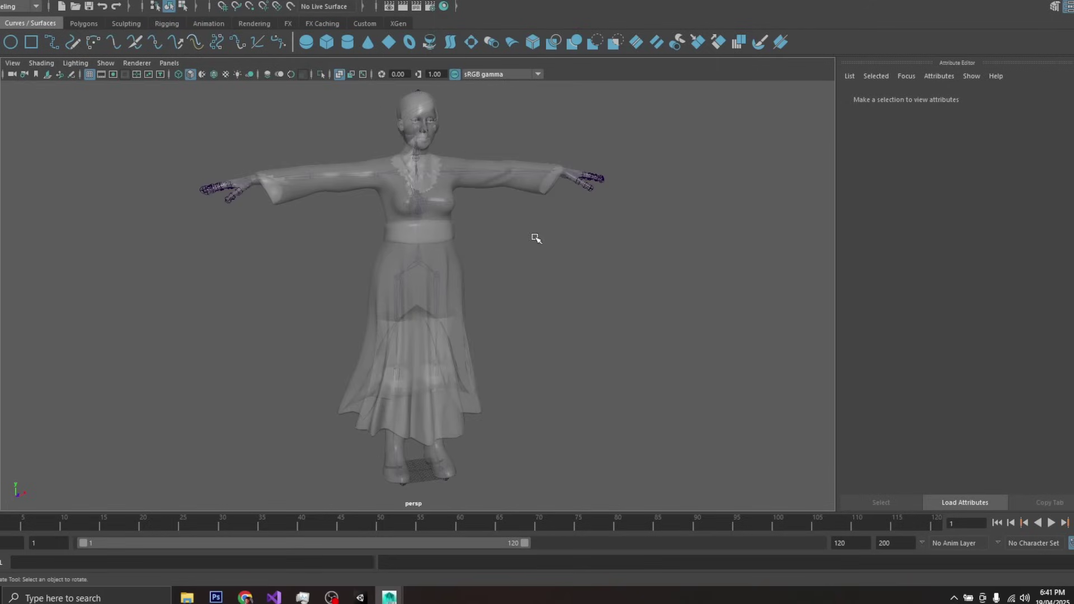
left_click_drag(536, 238, 269, 229, "alt")
left_click_drag(452, 207, 400, 161, "alt")
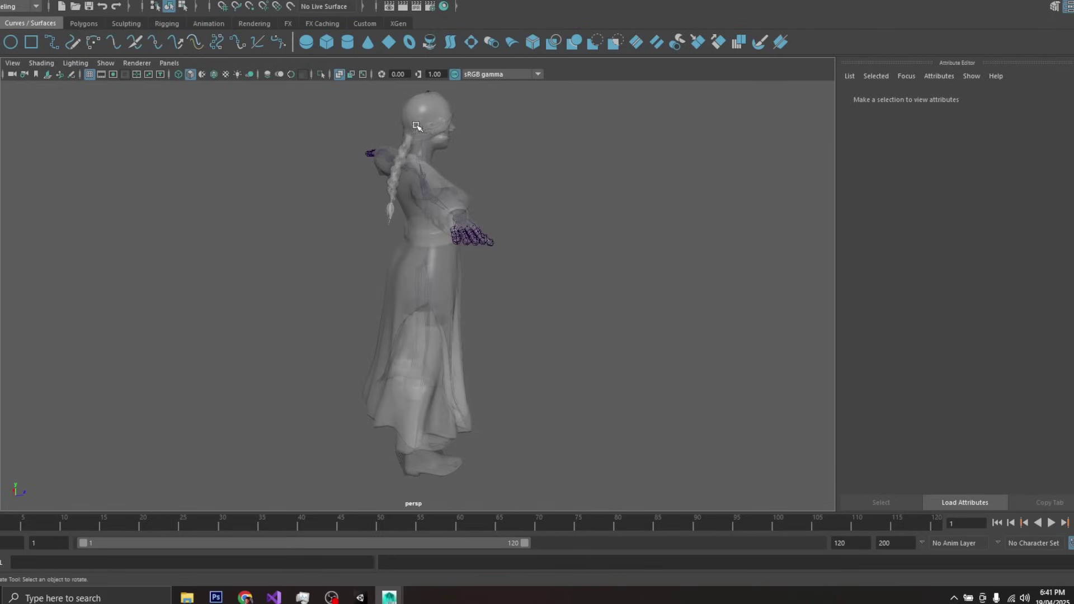
left_click_drag(314, 237, 688, 295, "alt")
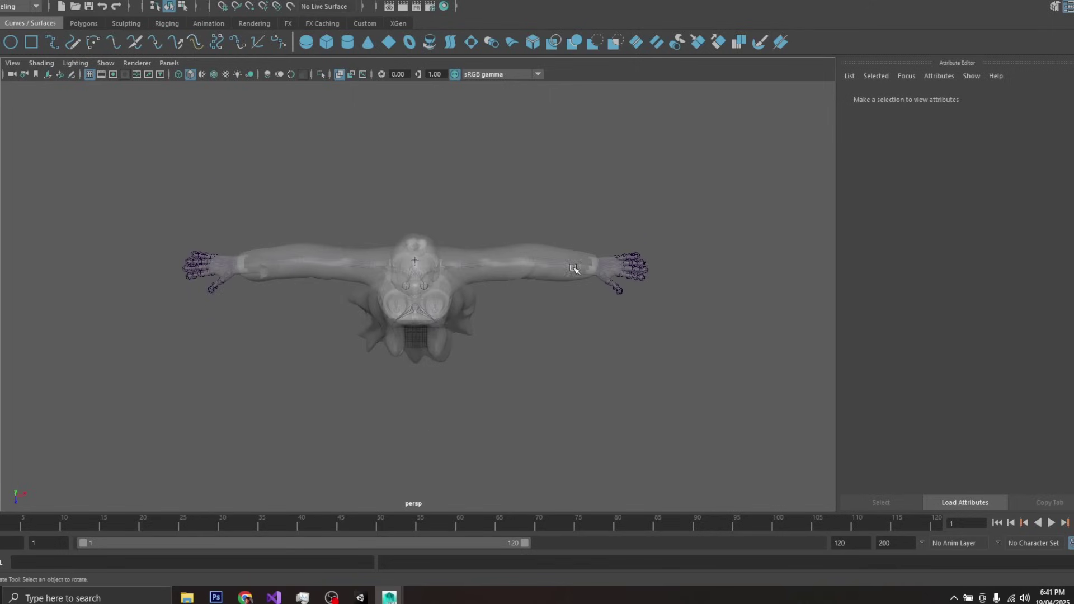
left_click_drag(440, 314, 451, 253, "alt")
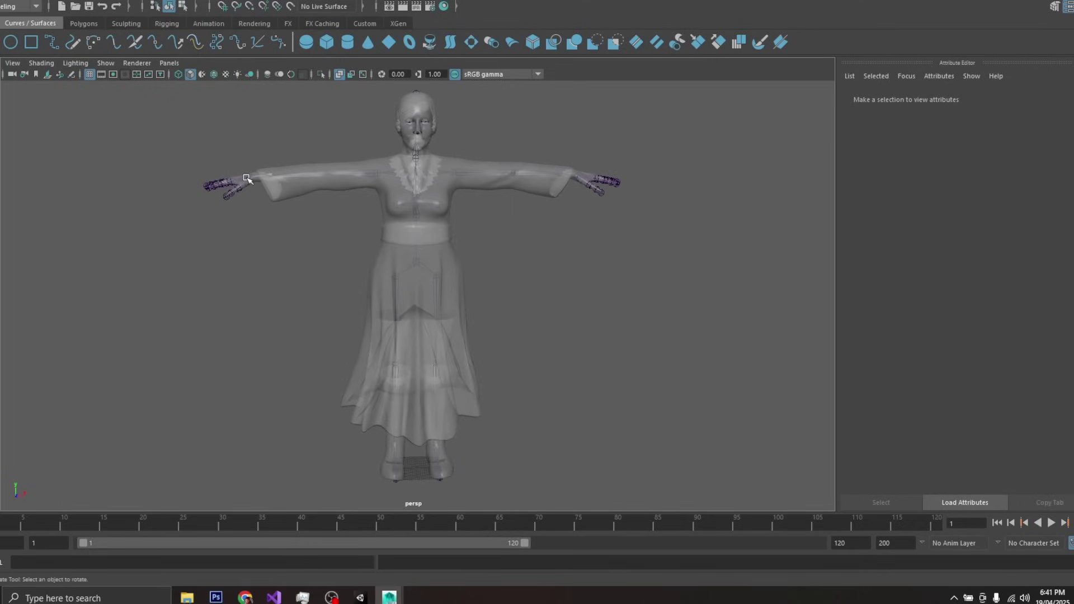
left_click_drag(398, 123, 369, 394, "alt")
Return to Unity, orbit to a rear three-quarter view, and scroll the Hierarchy down to MeshClothHair.
left_click(362, 598)
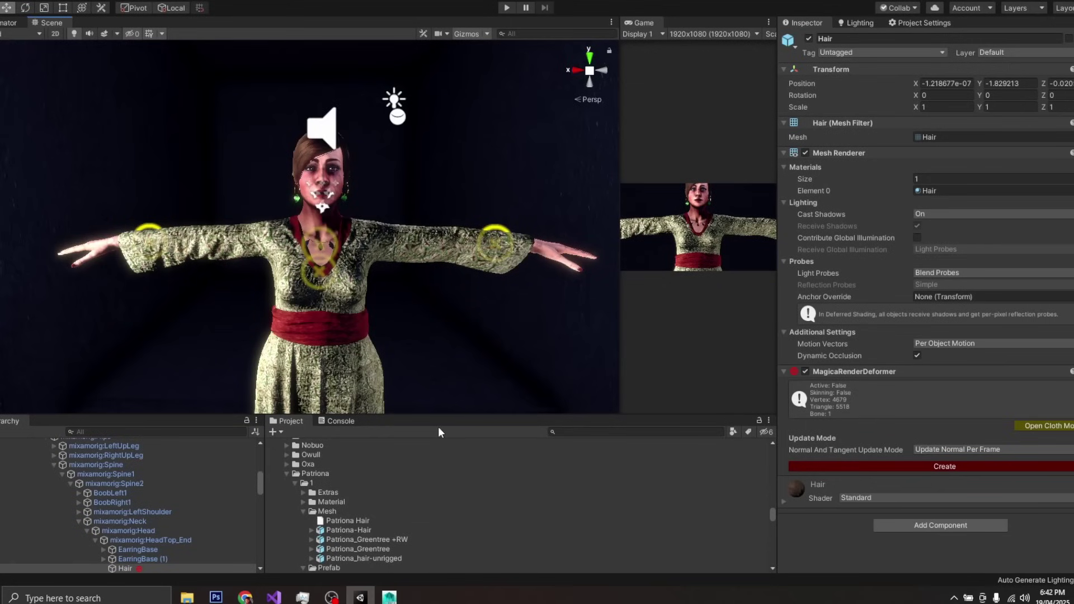
left_click_drag(414, 244, 319, 224, "alt")
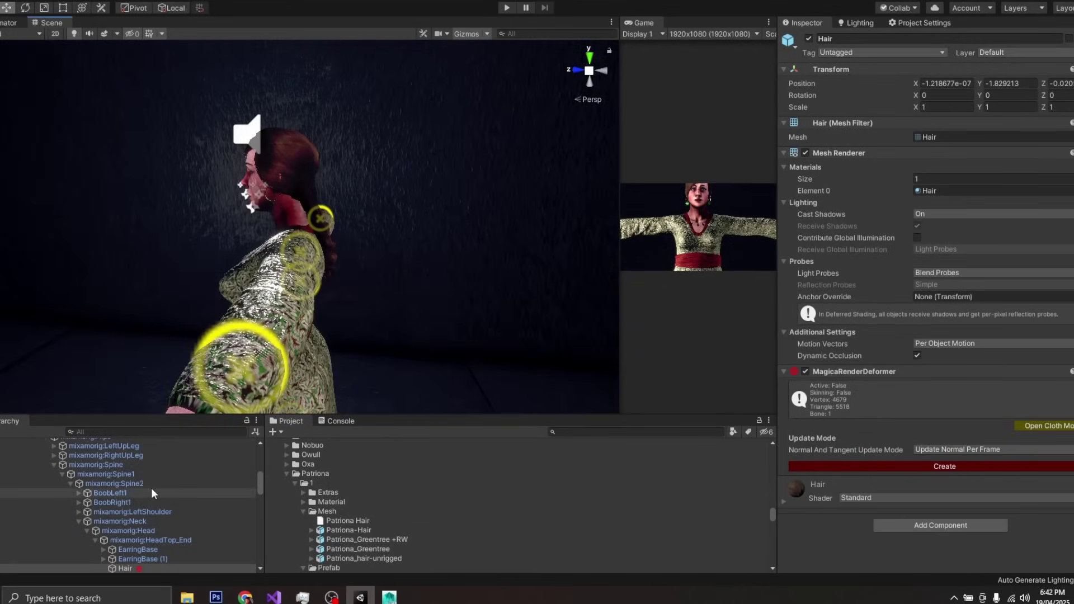
scroll(152, 488, "down", 6)
scroll(152, 493, "down", 4)
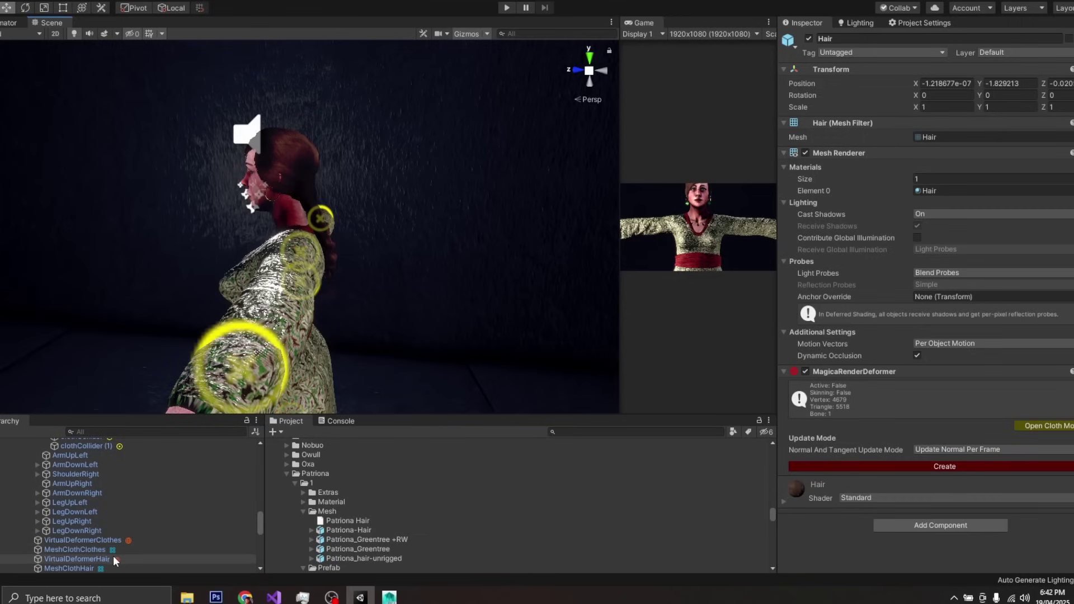
scroll(112, 554, "down", 2)
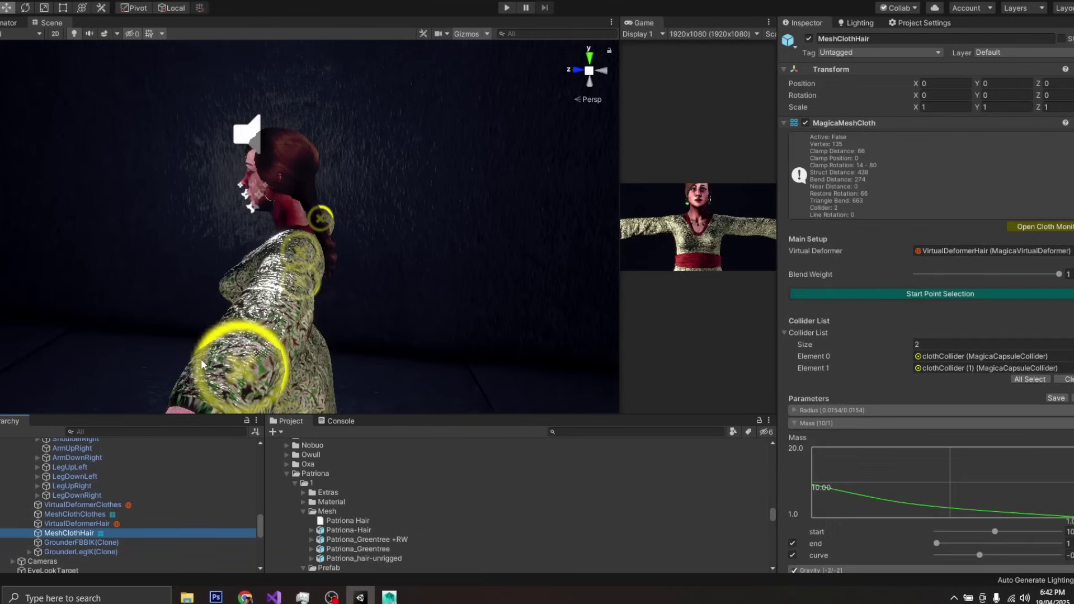
Orbit behind the character and start Point Selection on the MeshClothHair cloth.
left_click_drag(389, 239, 363, 216, "alt")
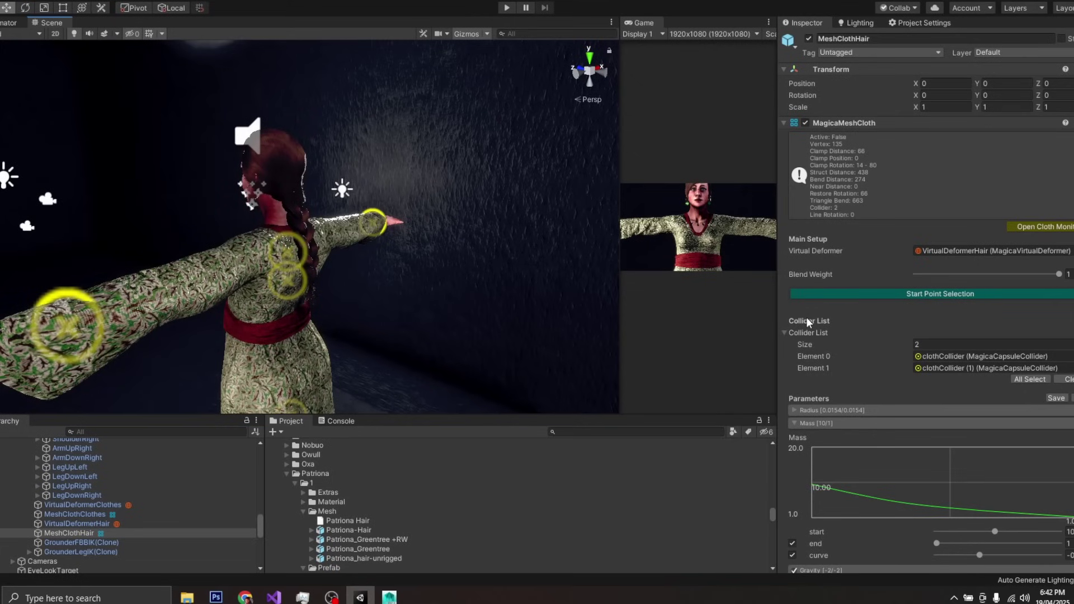
scroll(848, 324, "down", 10)
scroll(848, 325, "up", 10)
left_click(912, 291)
Inspect the hair's move and fixed points from side, front and back, then end Point Selection.
scroll(347, 256, "up", 4)
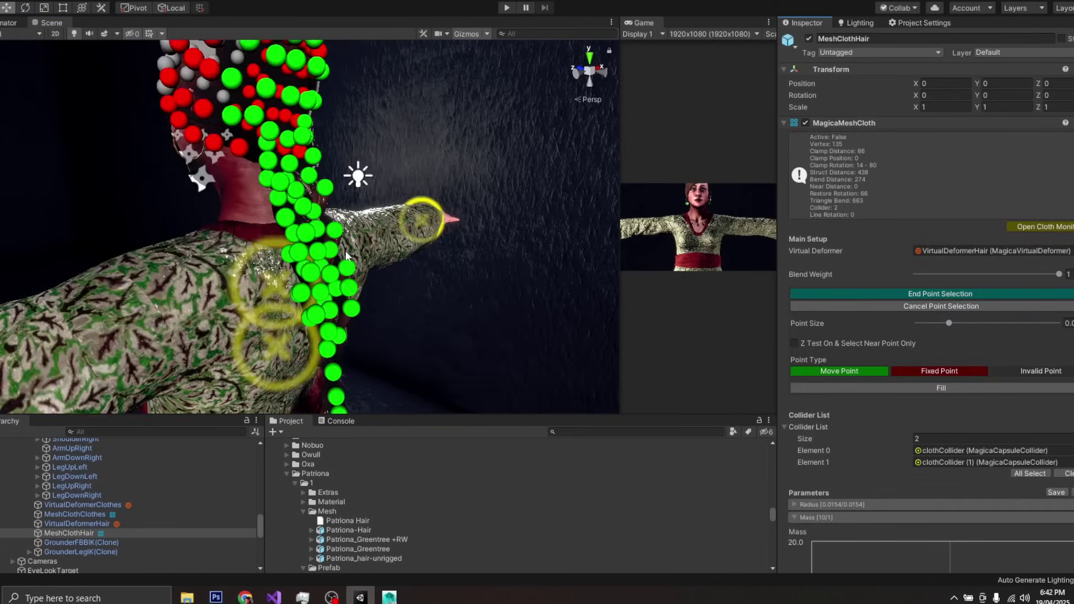
left_click_drag(452, 310, 281, 276, "alt")
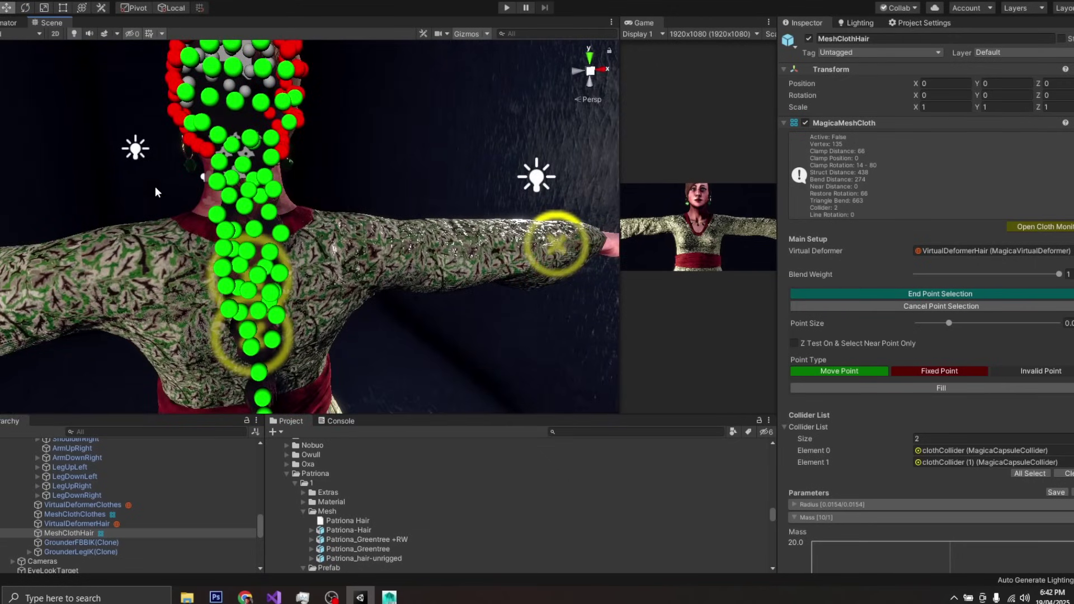
left_click_drag(156, 192, 417, 193, "alt")
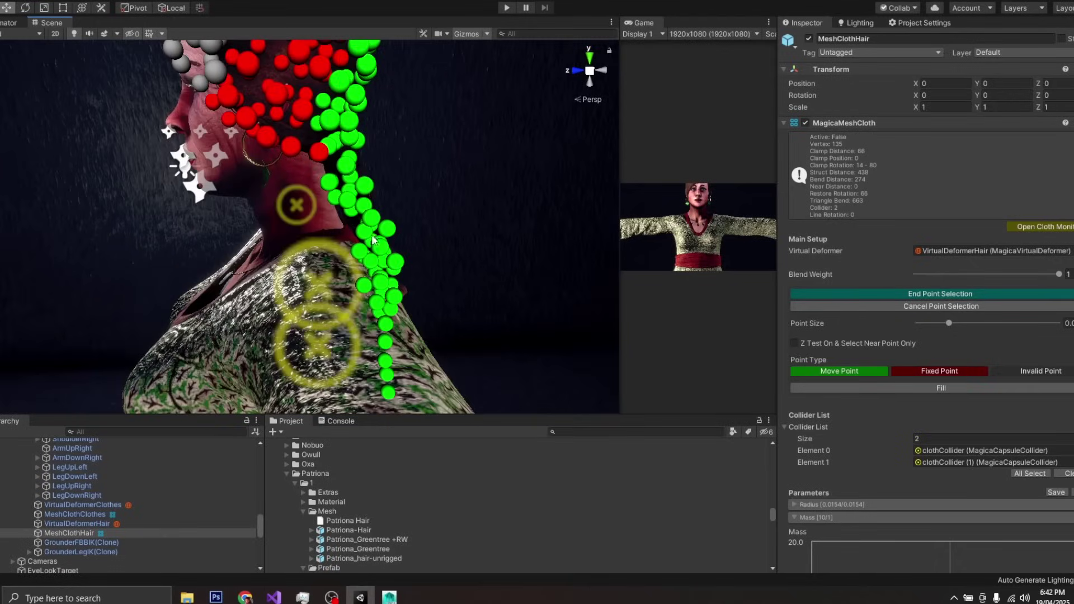
scroll(369, 267, "down", 5)
left_click_drag(331, 247, 376, 237, "alt")
scroll(375, 238, "up", 3)
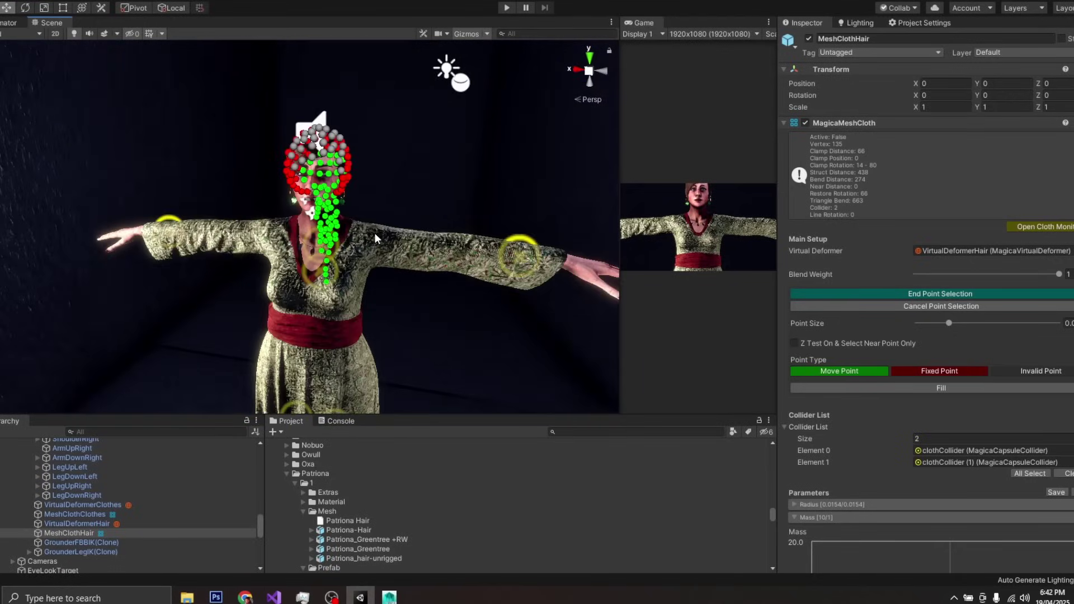
left_click_drag(448, 182, 168, 195, "alt")
left_click_drag(498, 208, 213, 164, "alt")
scroll(304, 251, "up", 3)
scroll(259, 163, "down", 5)
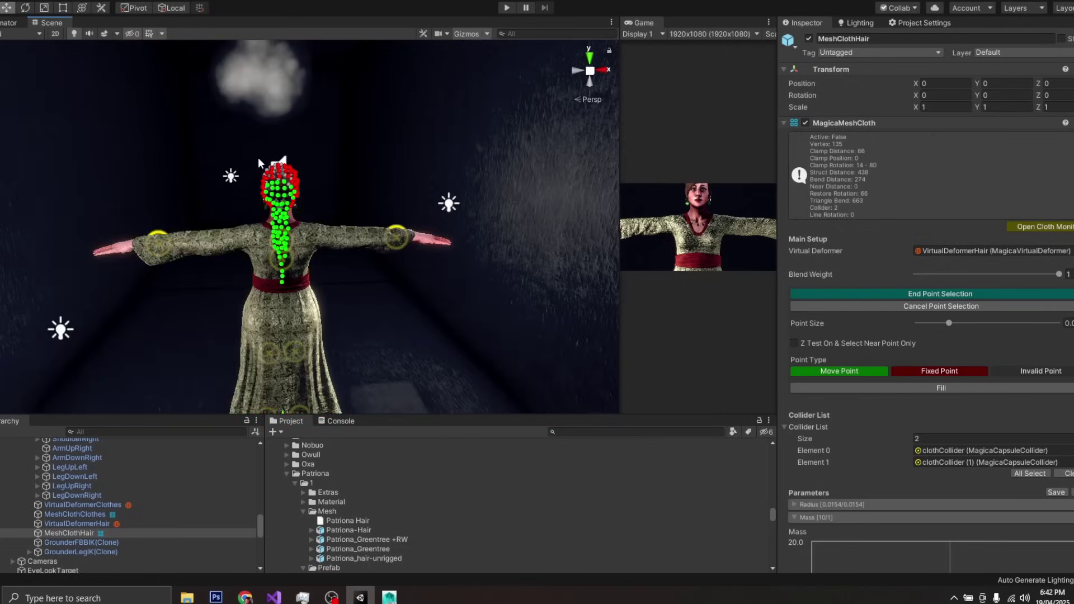
scroll(287, 261, "up", 5)
left_click_drag(288, 261, 565, 270, "alt")
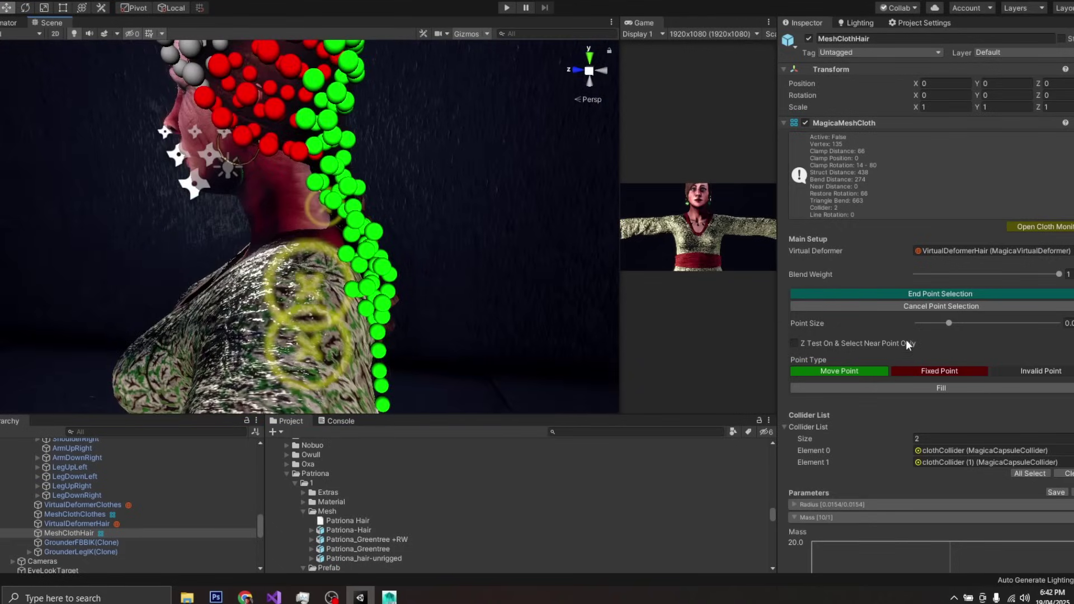
left_click(959, 295)
In Maya, select and frame the hair mesh, then switch the braid to Vertex mode.
mouse_move(390, 595)
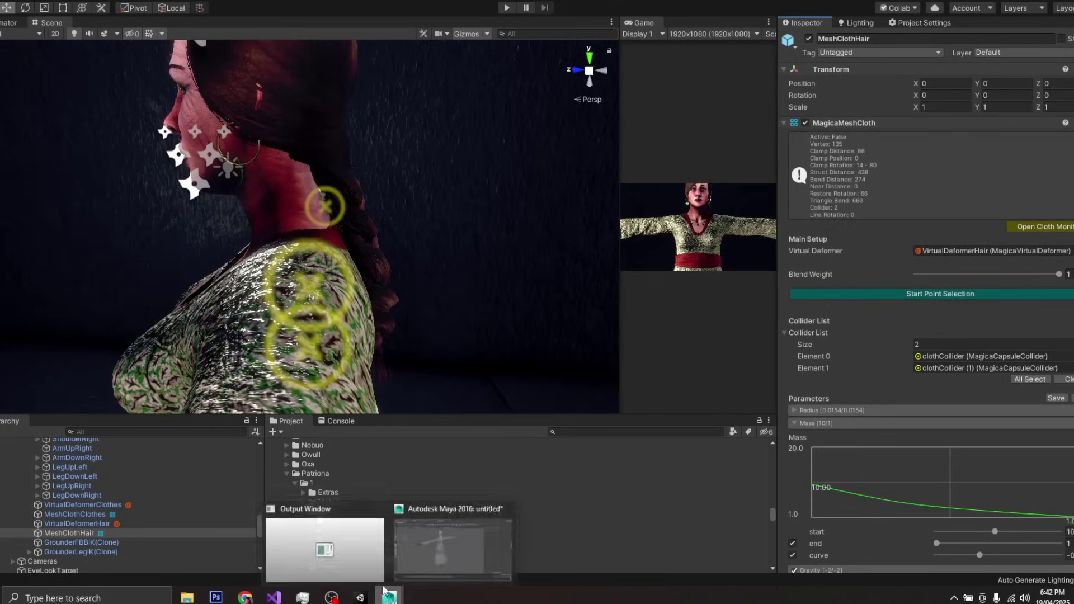
left_click(436, 555)
left_click_drag(485, 245, 543, 238, "alt")
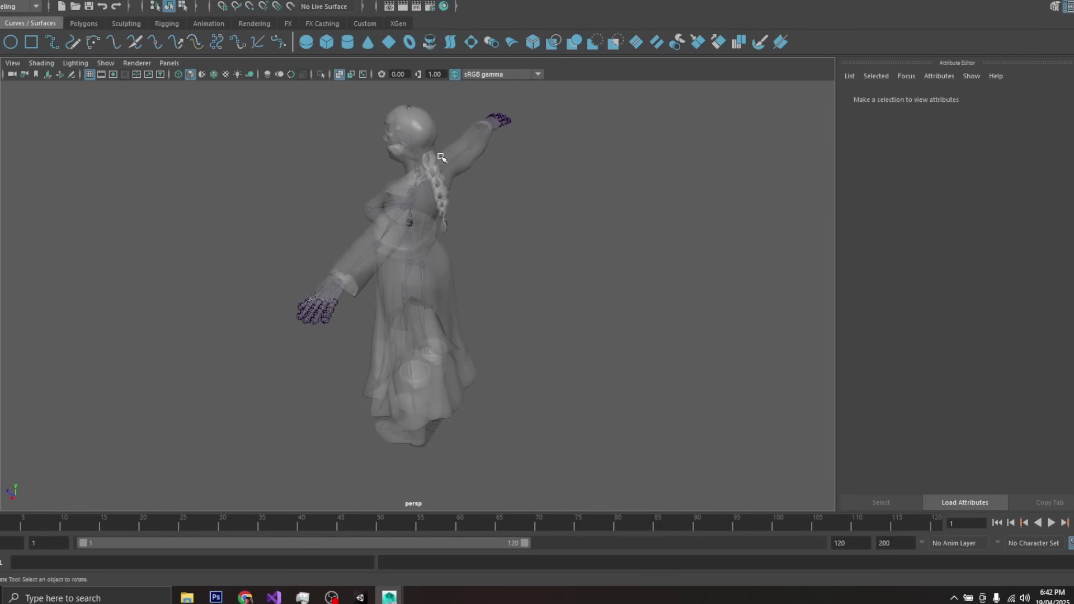
left_click(431, 160)
key("f")
left_click_drag(477, 268, 482, 315, "alt")
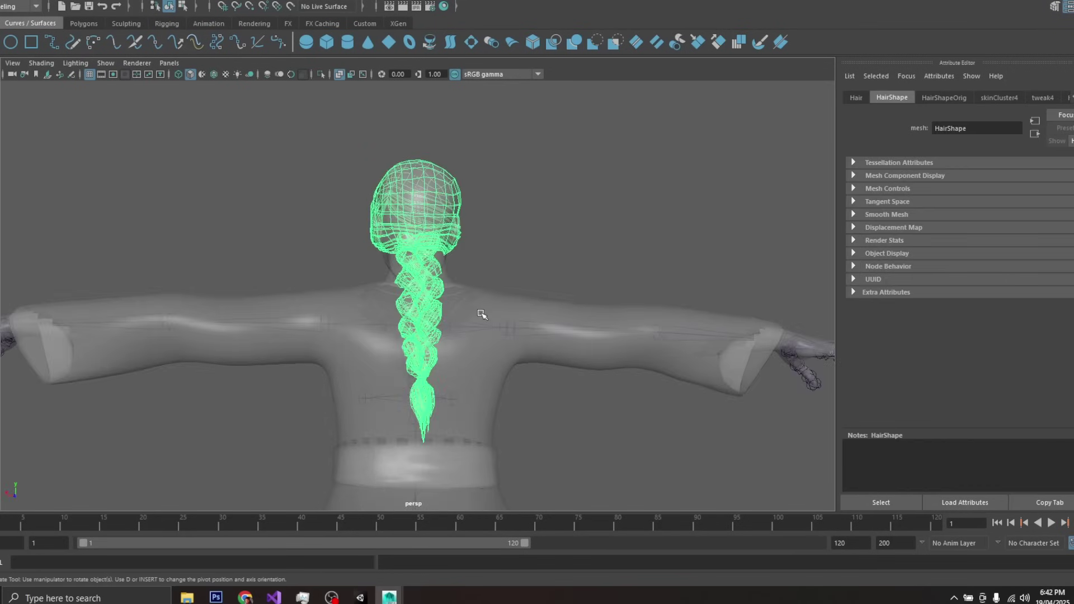
scroll(482, 313, "up", 5)
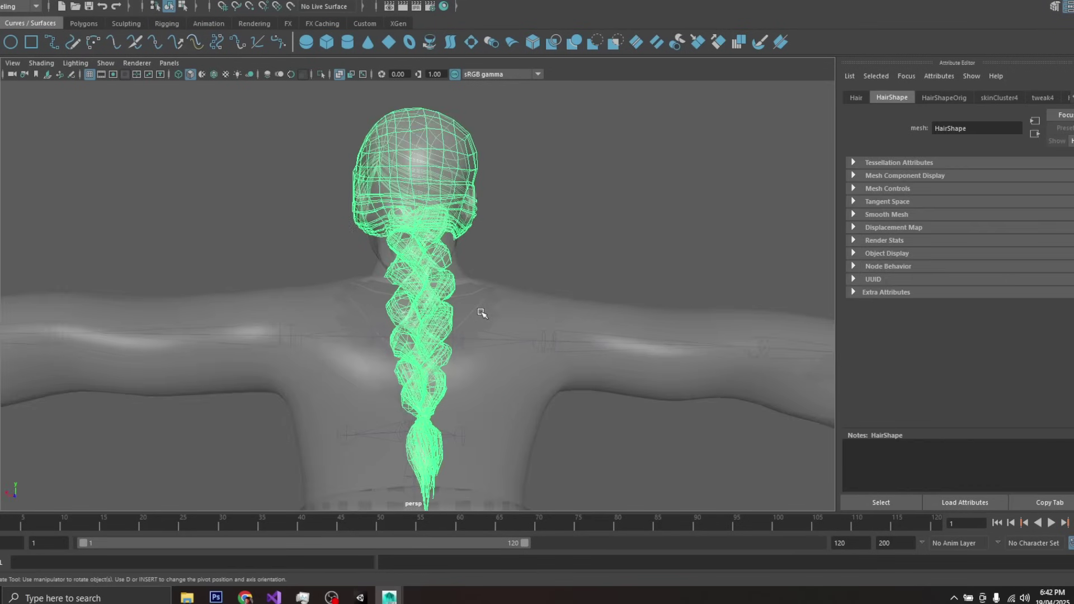
scroll(587, 229, "up", 3)
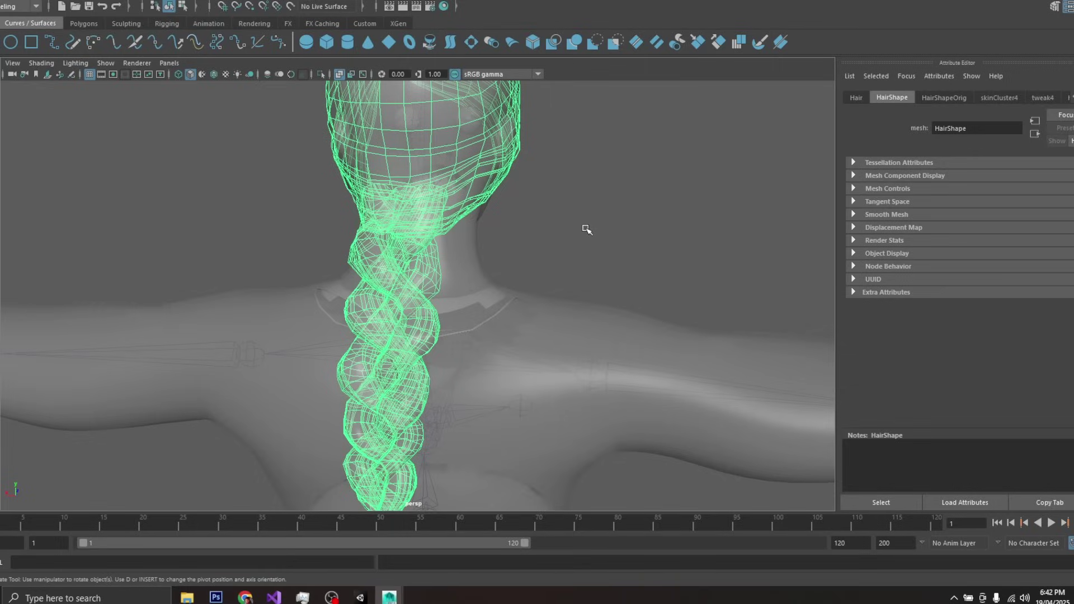
right_click(587, 230)
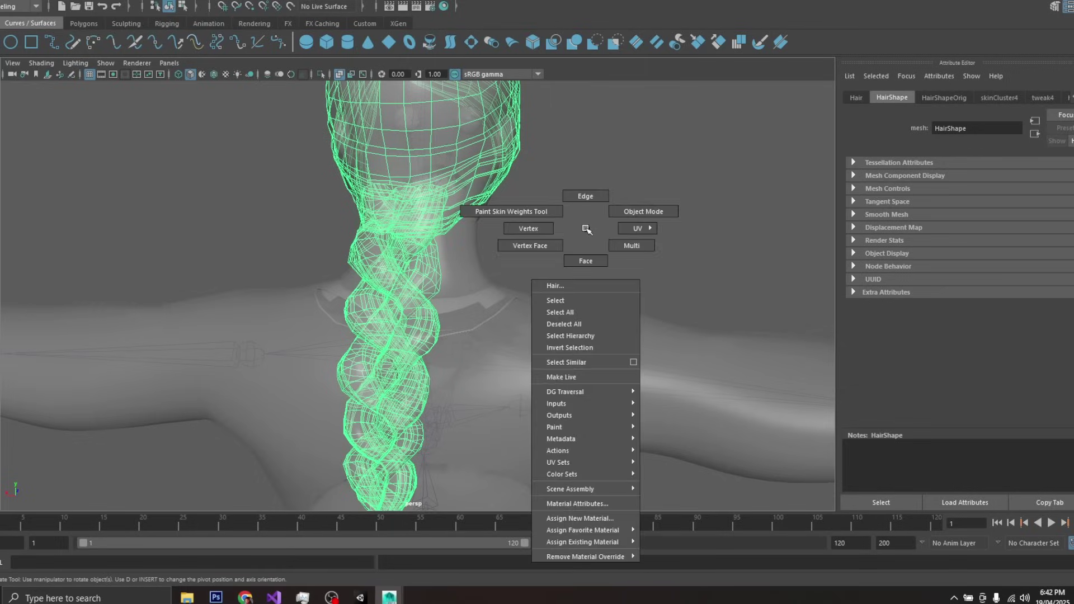
left_click(512, 228)
left_click(373, 316)
From a high view over the shoulders, reselect the hair mesh and enter Vertex editing.
scroll(372, 313, "down", 6)
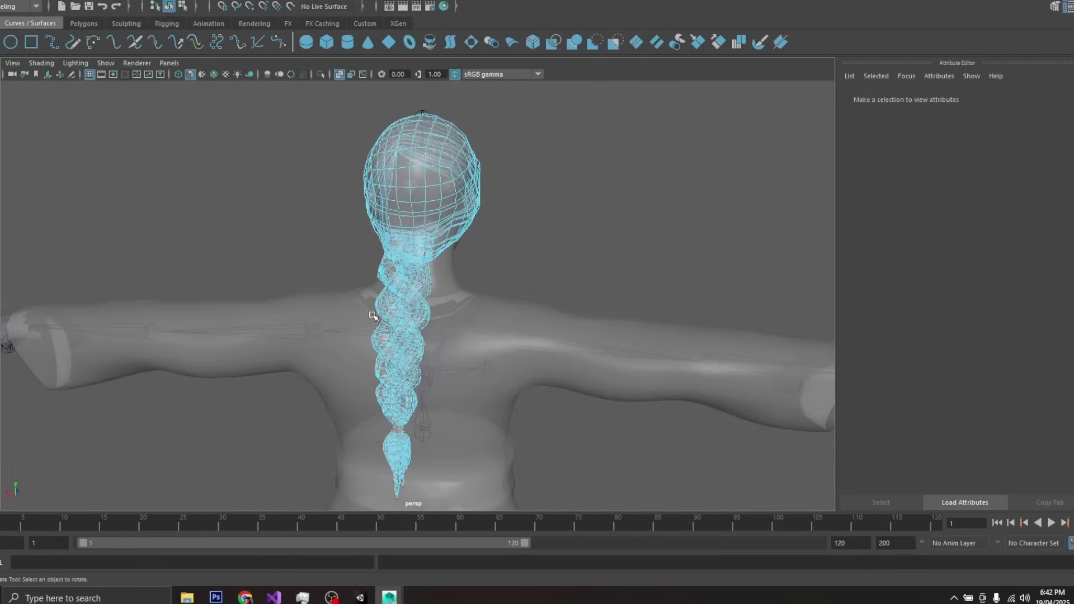
left_click_drag(440, 434, 535, 326, "alt")
left_click(499, 231)
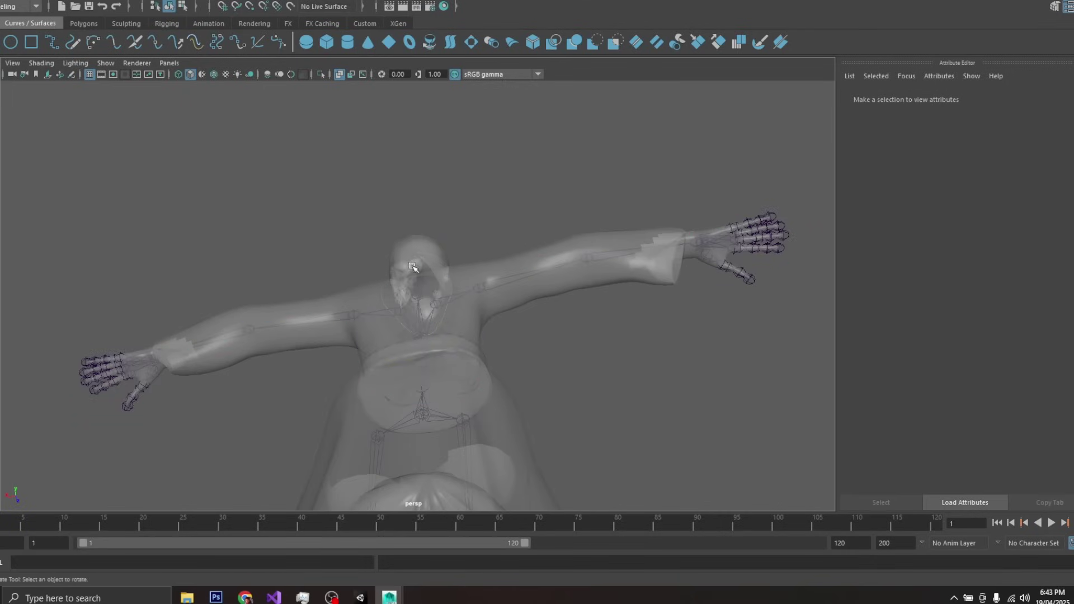
left_click(403, 241)
right_click(414, 239)
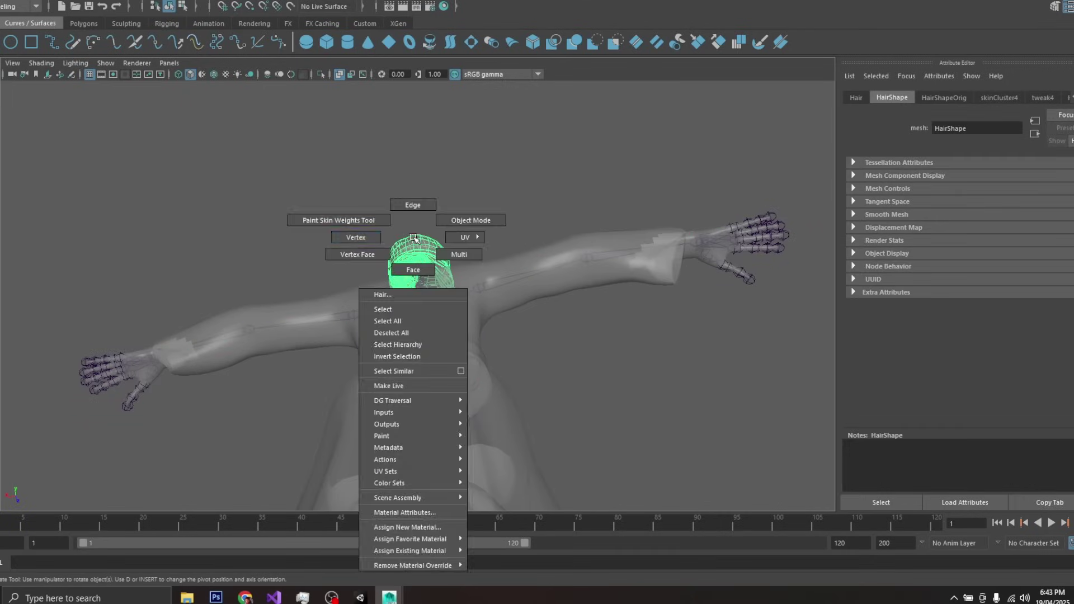
left_click(374, 237)
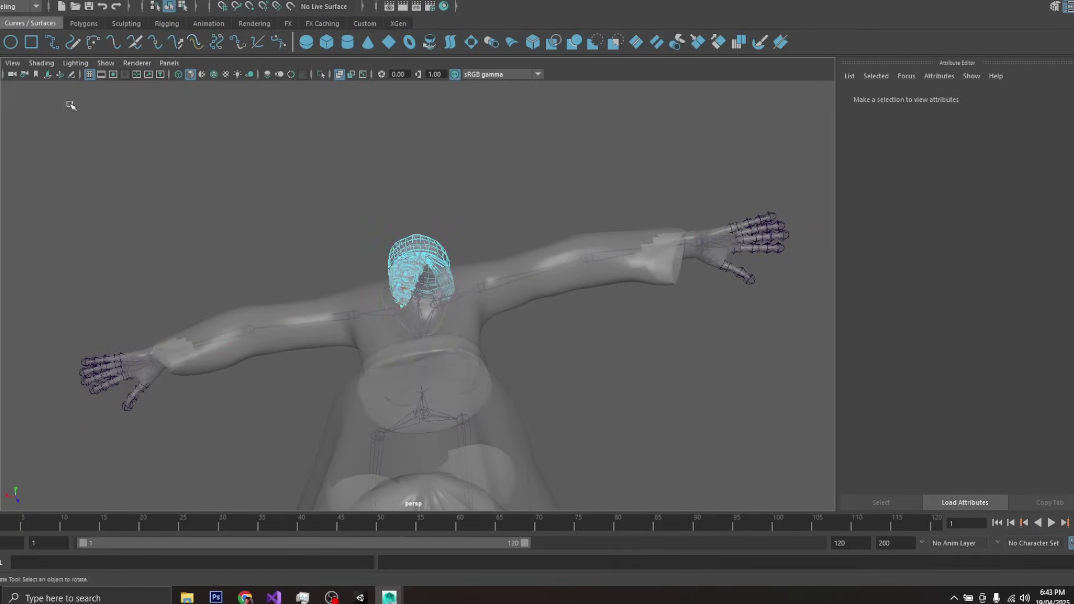
Set the persp viewport shading to Wireframe.
left_click(18, 65)
mouse_move(37, 66)
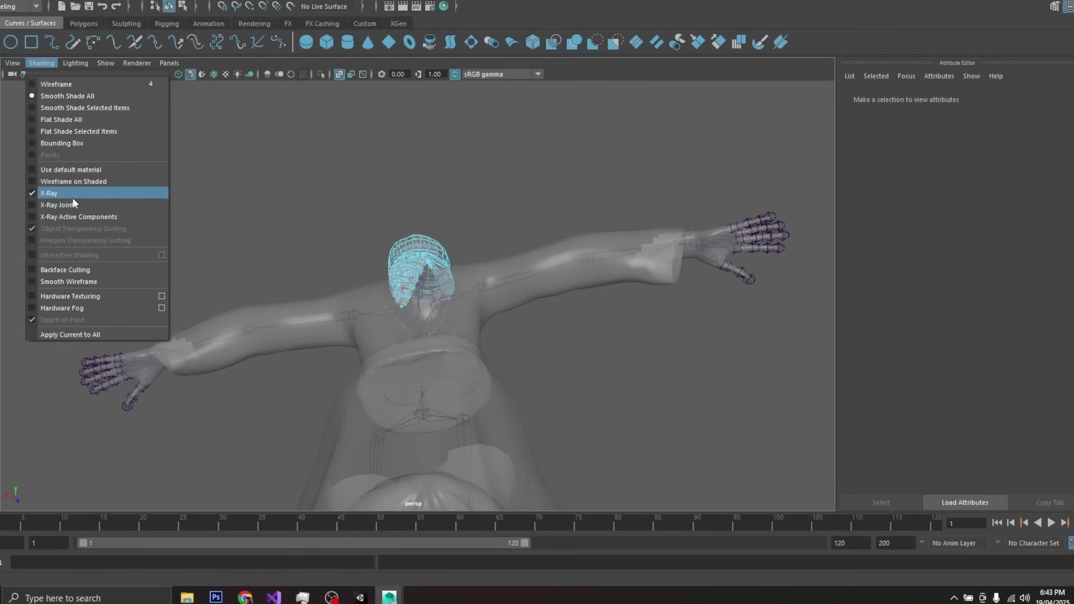
left_click(75, 84)
Tumble around the braid to check it against the neck and back, then return to Unity.
scroll(373, 217, "up", 5)
left_click_drag(337, 220, 360, 201, "alt")
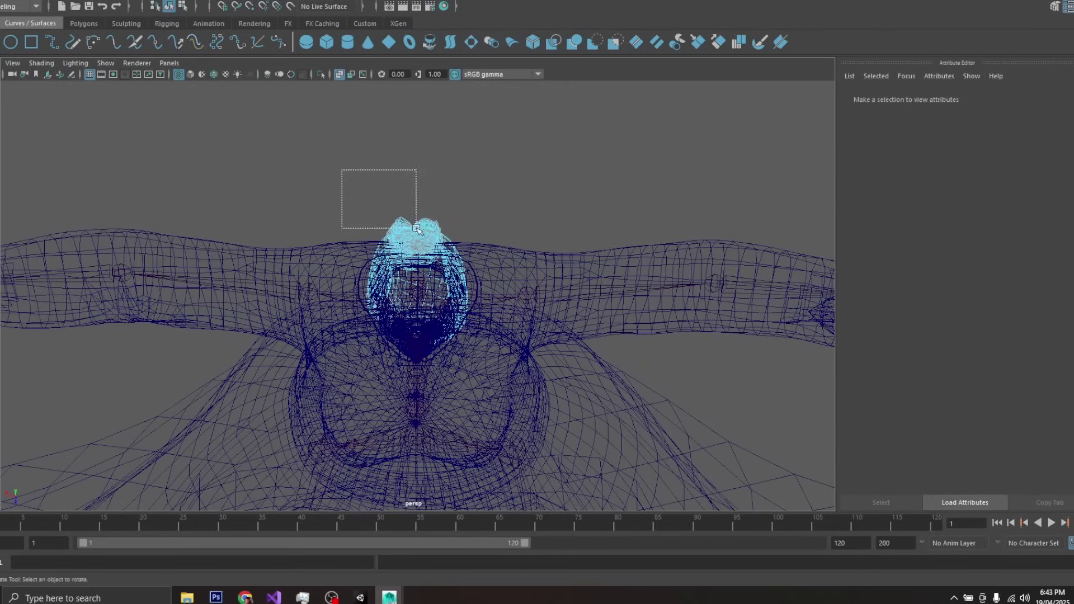
left_click_drag(481, 275, 448, 319, "alt")
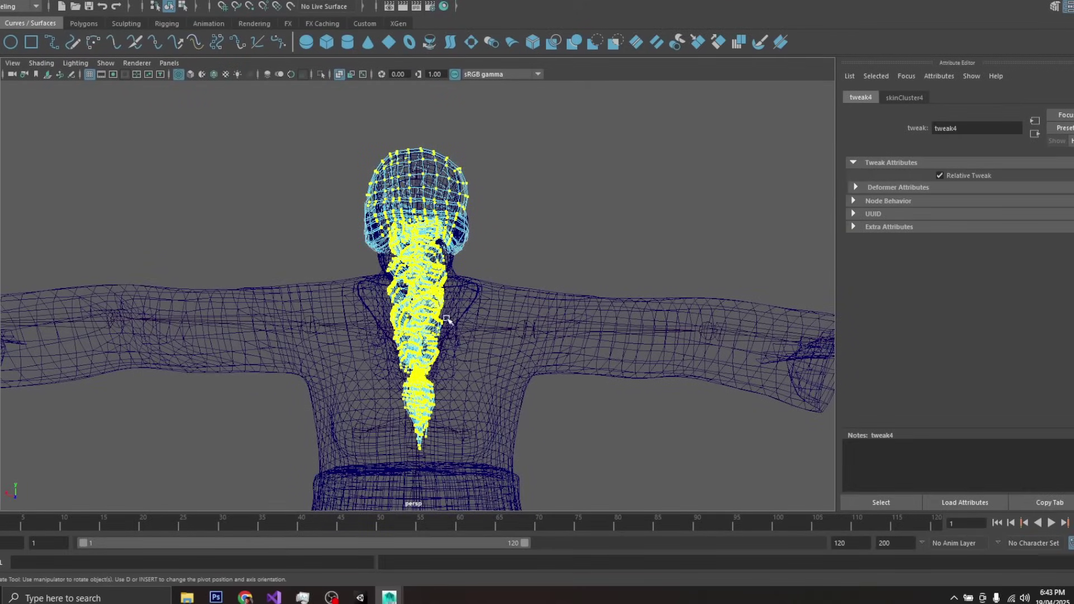
left_click_drag(600, 148, 565, 218, "alt")
scroll(458, 337, "up", 6)
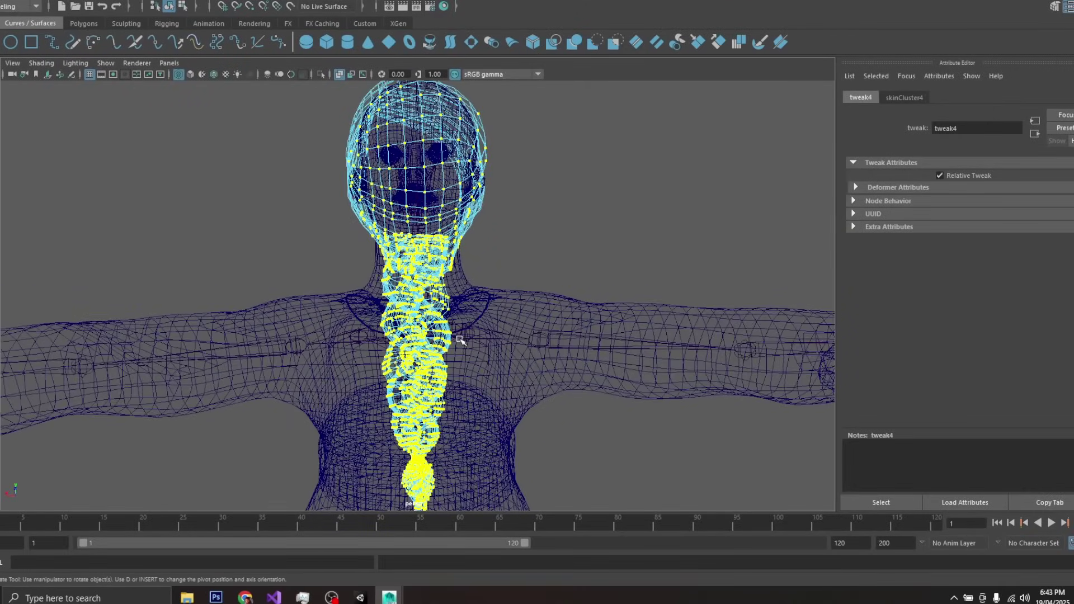
left_click_drag(456, 335, 426, 442, "alt")
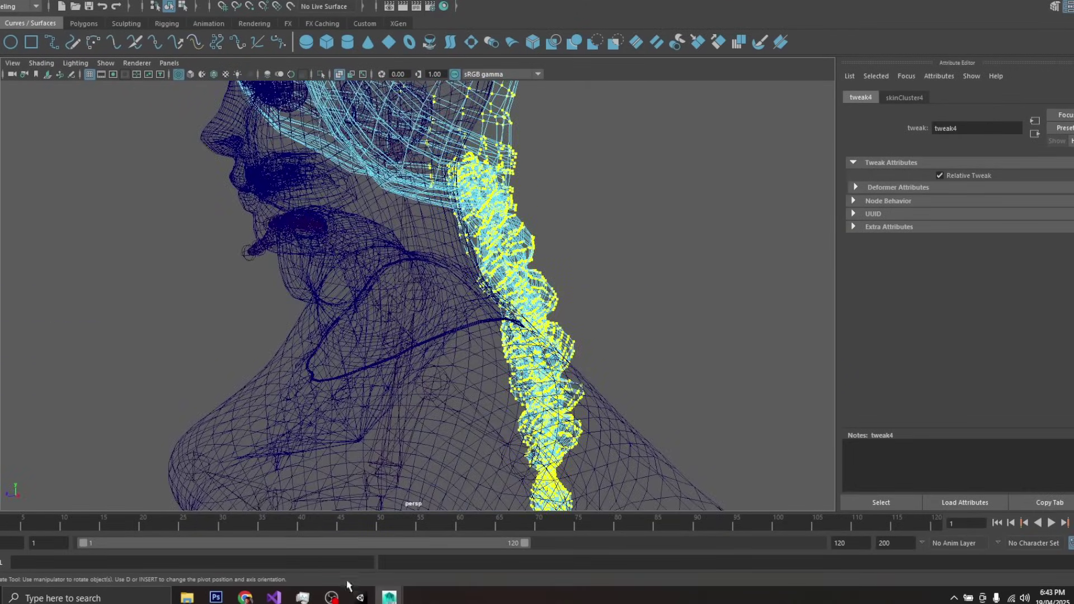
left_click(360, 597)
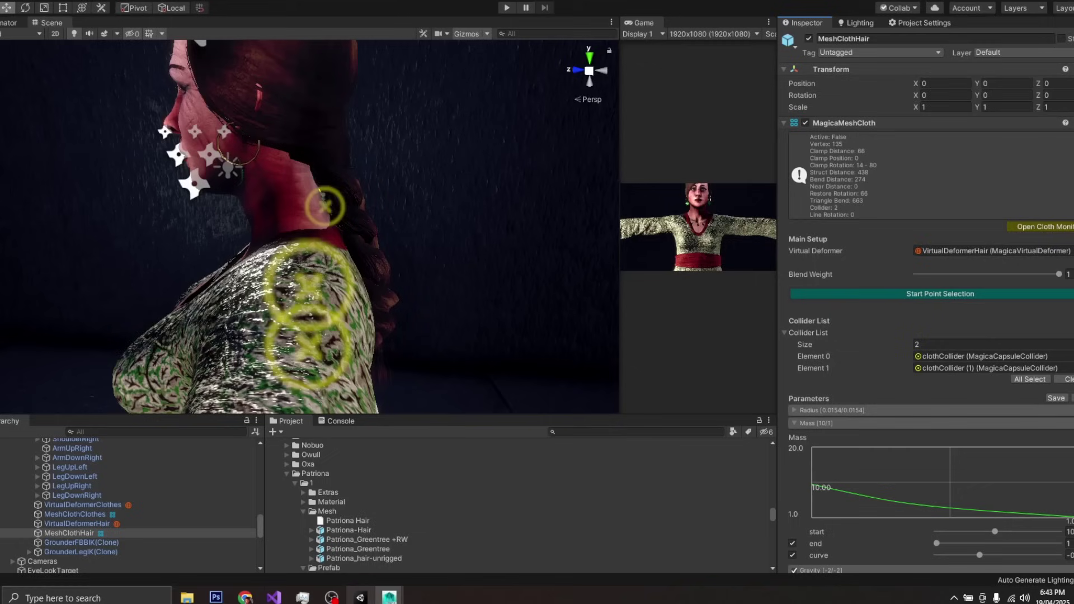
Start Point Selection on the hair cloth, inspect the rear points, and end selection.
left_click(878, 294)
left_click_drag(470, 300, 232, 281, "alt")
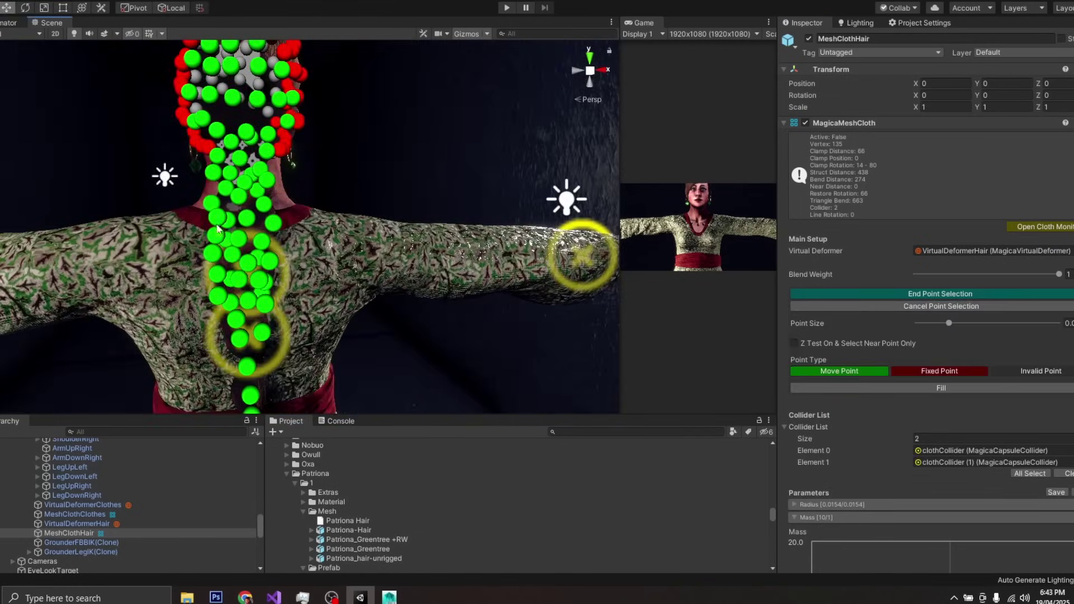
scroll(229, 301, "down", 5)
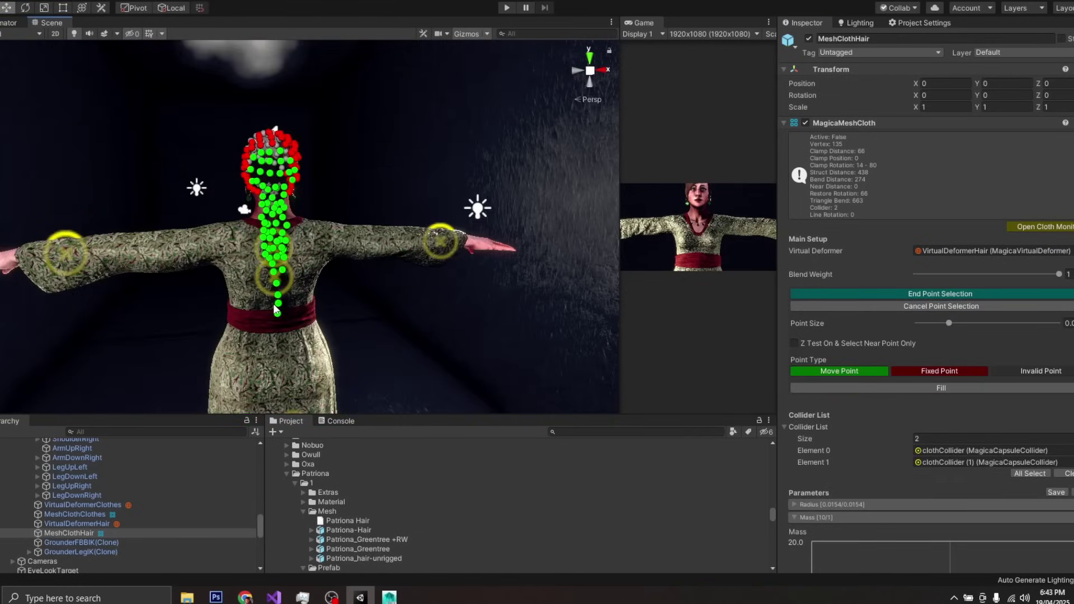
scroll(275, 309, "up", 5)
scroll(275, 310, "down", 3)
left_click_drag(275, 310, 387, 282, "alt")
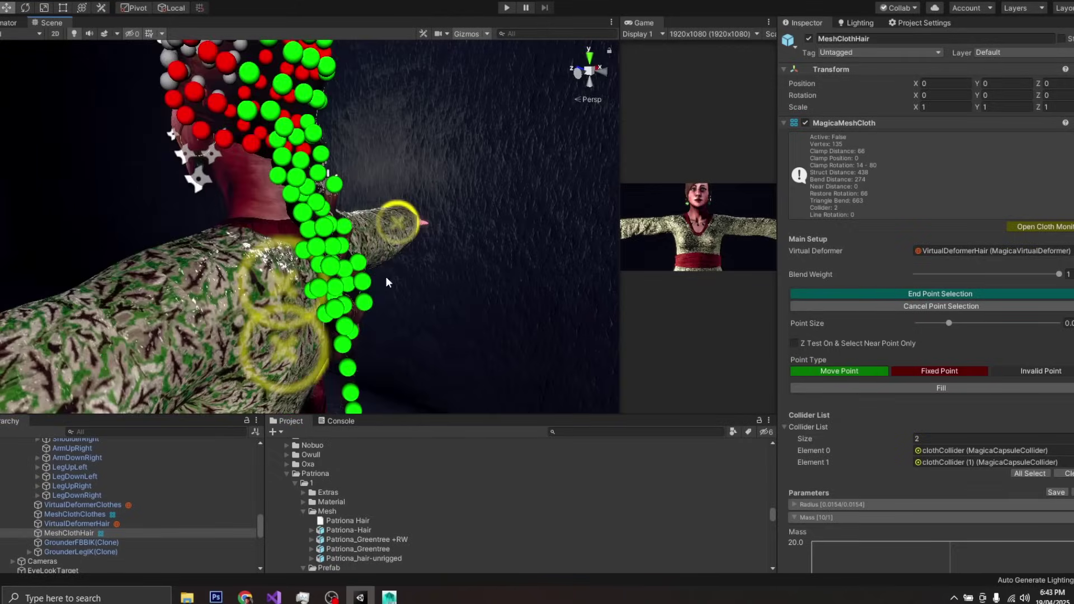
left_click(939, 295)
Drag the Inspector and Scene/Game splitters so the Game preview gets more width.
left_click_drag(492, 283, 639, 253, "alt")
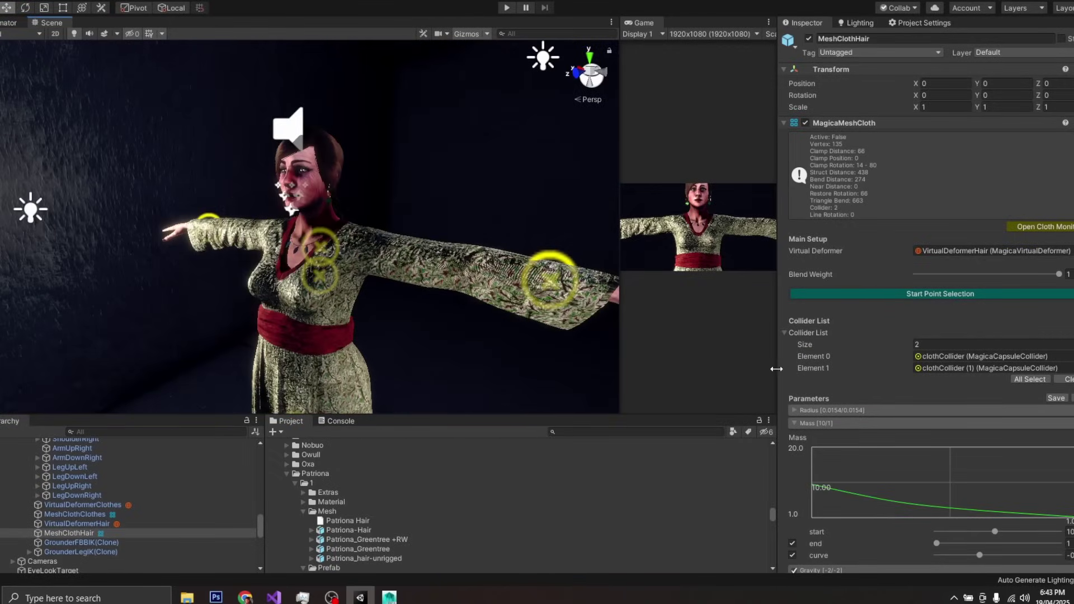
left_click_drag(777, 369, 942, 369)
left_click_drag(754, 360, 541, 359)
left_click_drag(243, 262, 268, 229, "alt")
scroll(338, 251, "up", 3)
scroll(337, 250, "down", 1)
Select clothCollider under Spine2 and orbit to a close view of the character's back.
scroll(130, 504, "up", 4)
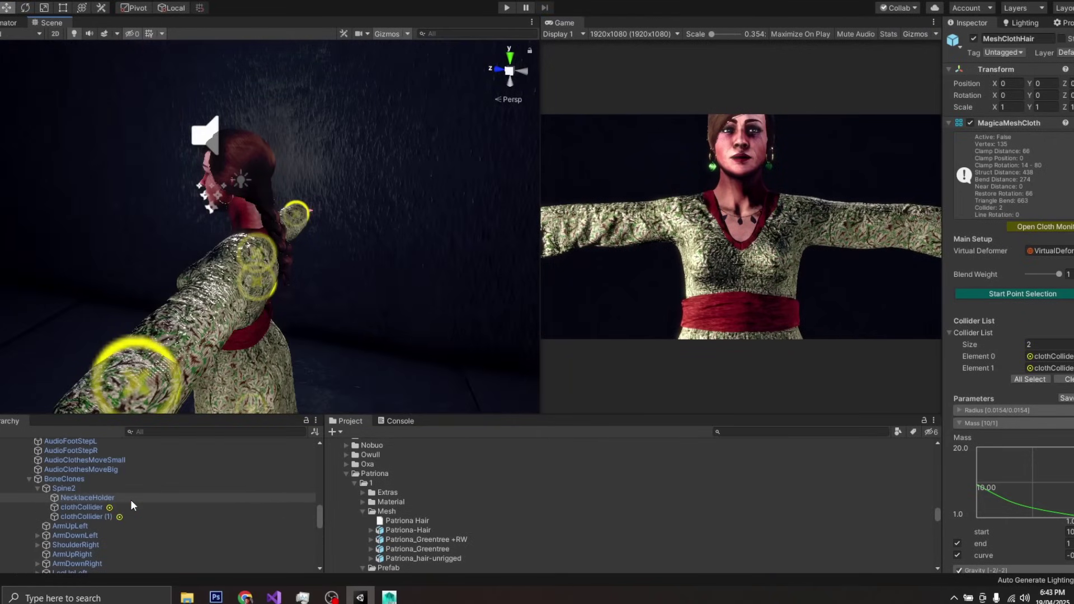
left_click(85, 508)
left_click_drag(280, 316, 224, 255, "alt")
scroll(224, 255, "up", 4)
middle_click_drag(223, 255, 285, 304)
left_click_drag(285, 304, 269, 263, "alt")
left_click_drag(280, 347, 330, 361, "alt")
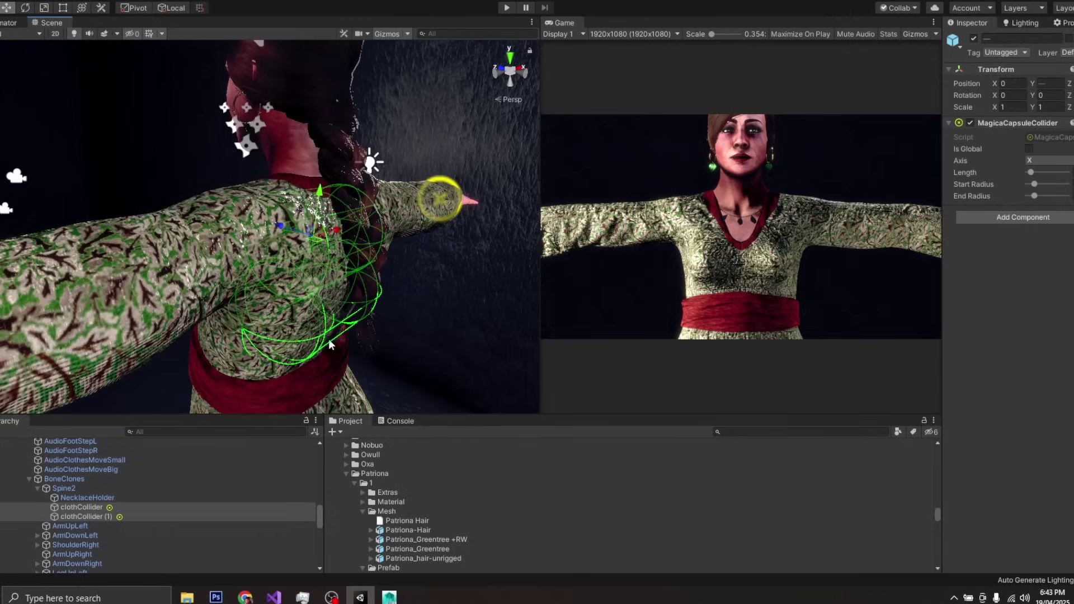
left_click_drag(304, 268, 330, 263, "alt")
scroll(116, 505, "down", 3)
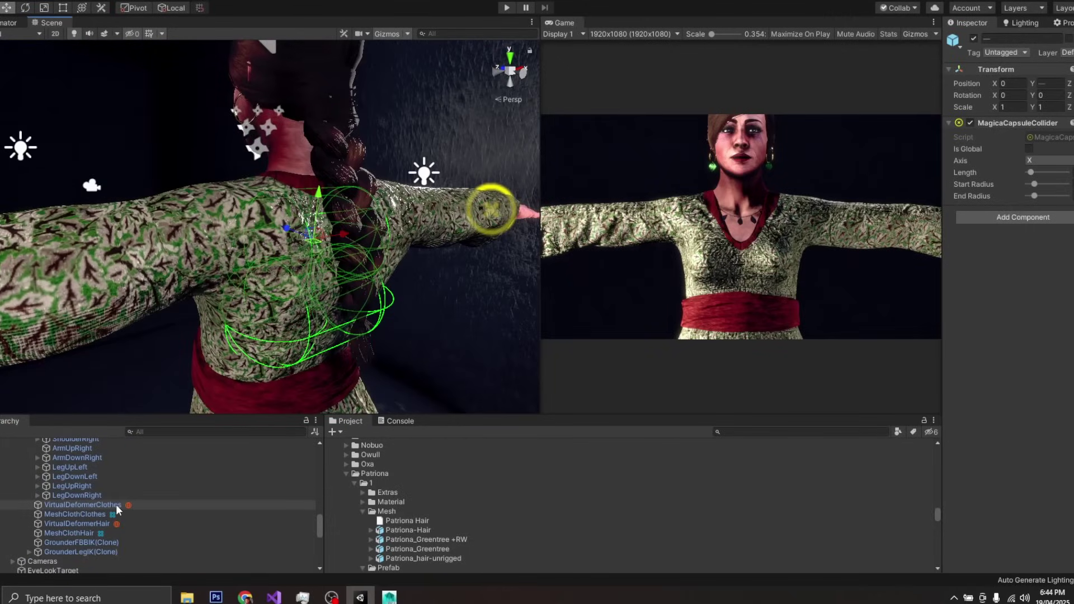
From MeshClothHair's Element 0 collider, locate clothCollider and view its capsule at Y 0.089.
left_click(87, 532)
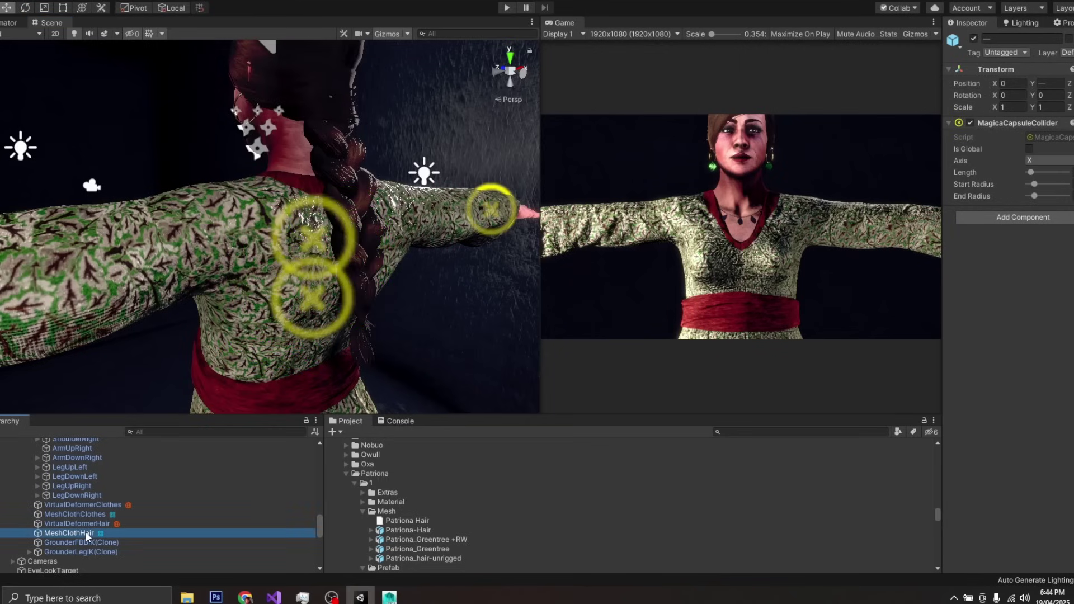
left_click(1039, 357)
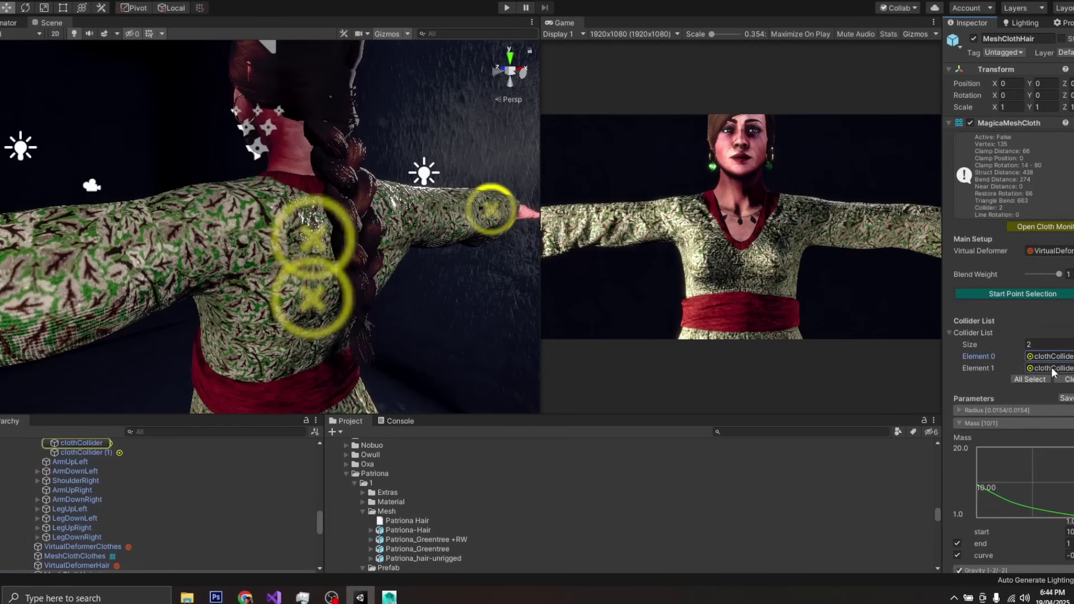
left_click(82, 446)
left_click_drag(228, 273, 391, 319, "alt")
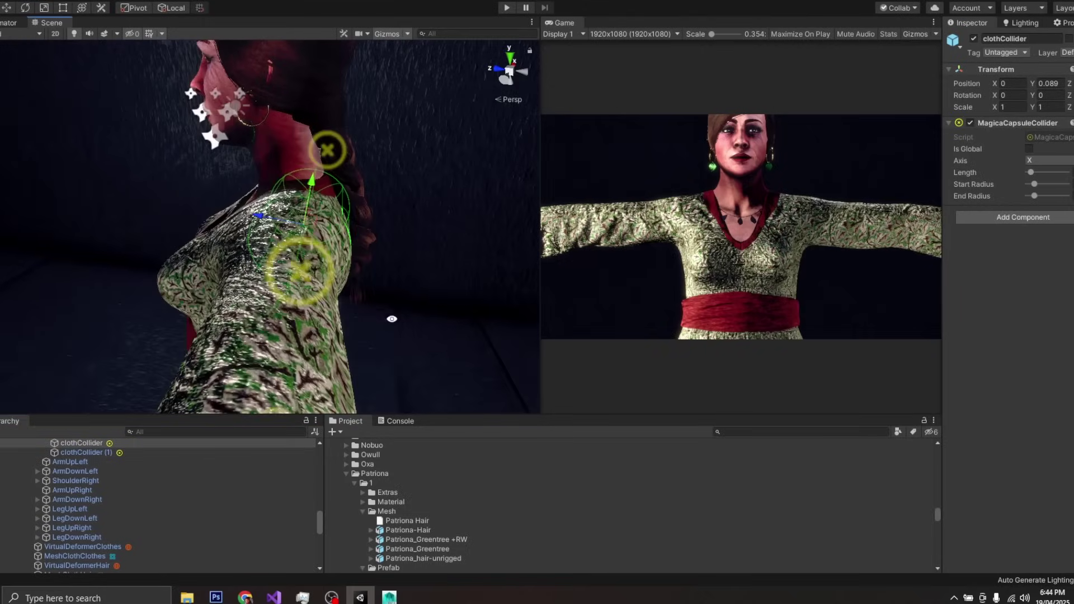
scroll(122, 501, "up", 10)
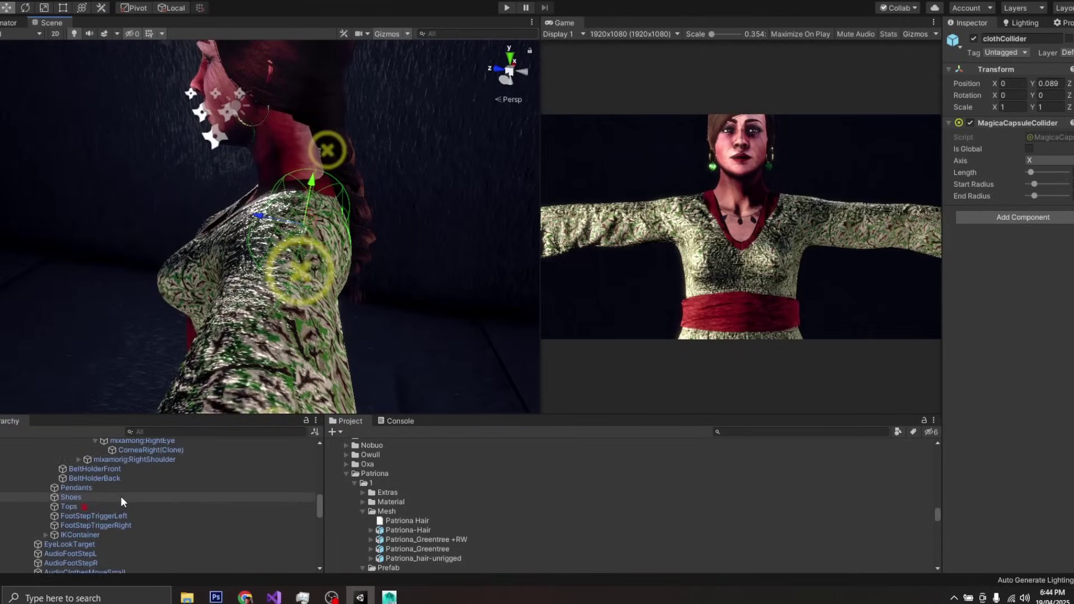
Select SFC_Patriona, start Play mode, and rotate her so her back faces the camera.
left_click(93, 495)
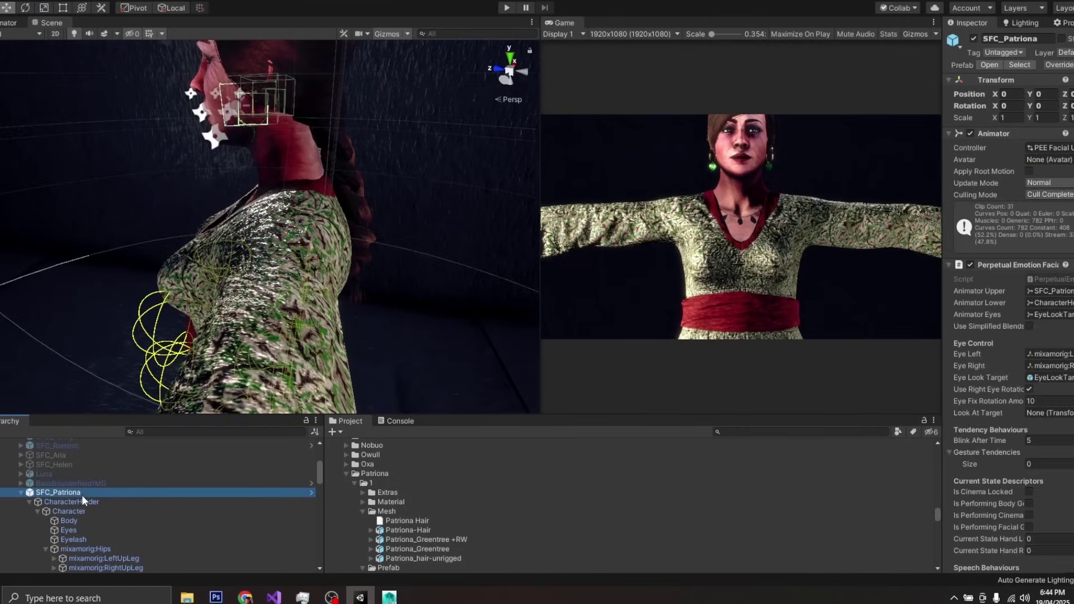
left_click(506, 7)
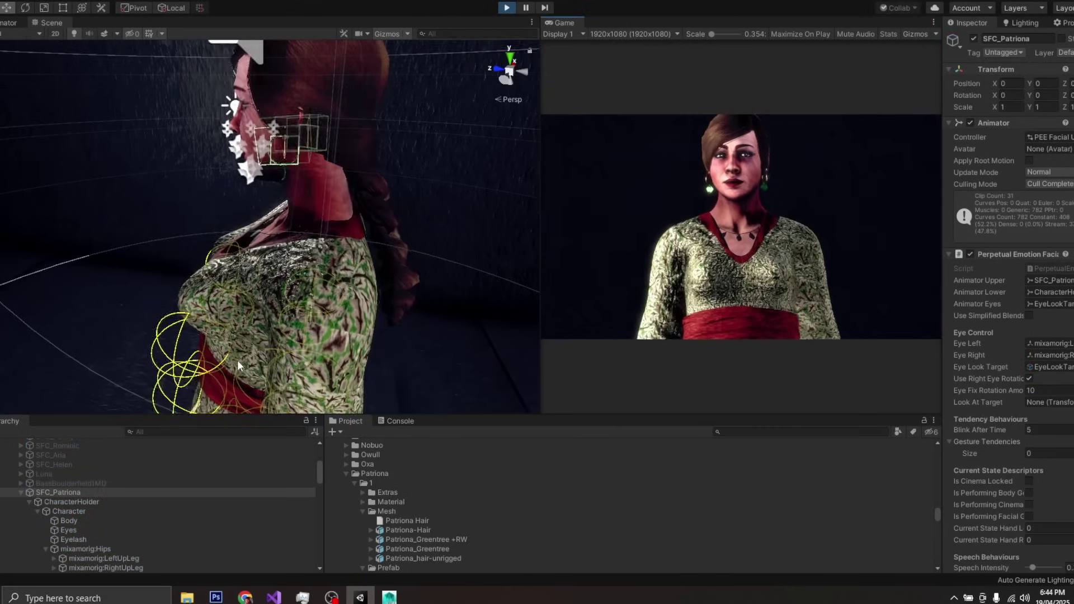
scroll(238, 366, "down", 10)
left_click_drag(229, 341, 280, 386, "alt")
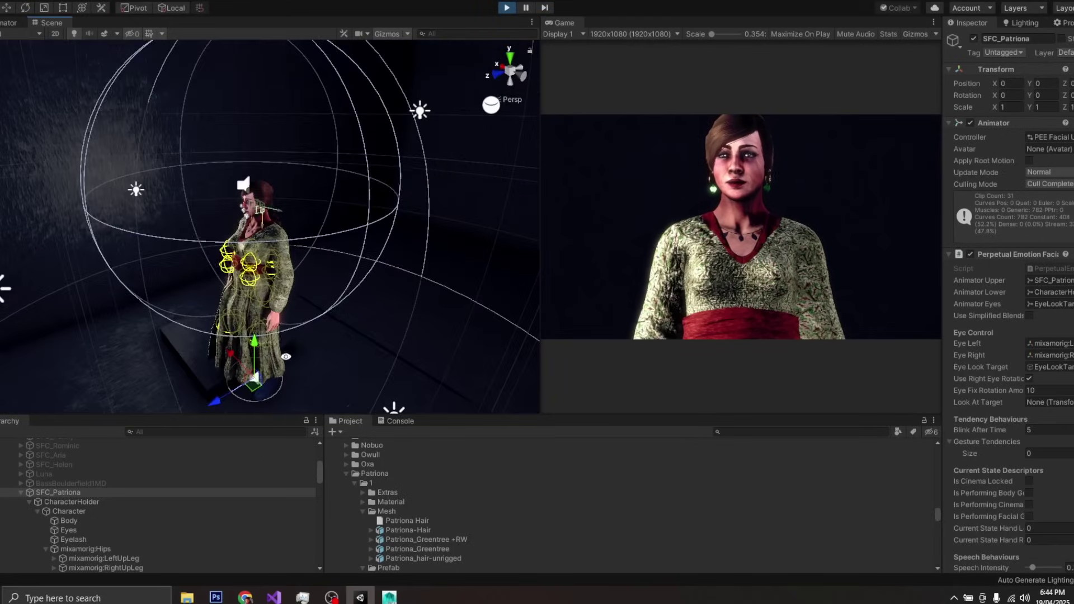
left_click_drag(372, 254, 420, 243, "alt")
middle_click_drag(267, 372, 286, 293)
left_click_drag(287, 293, 295, 335, "alt")
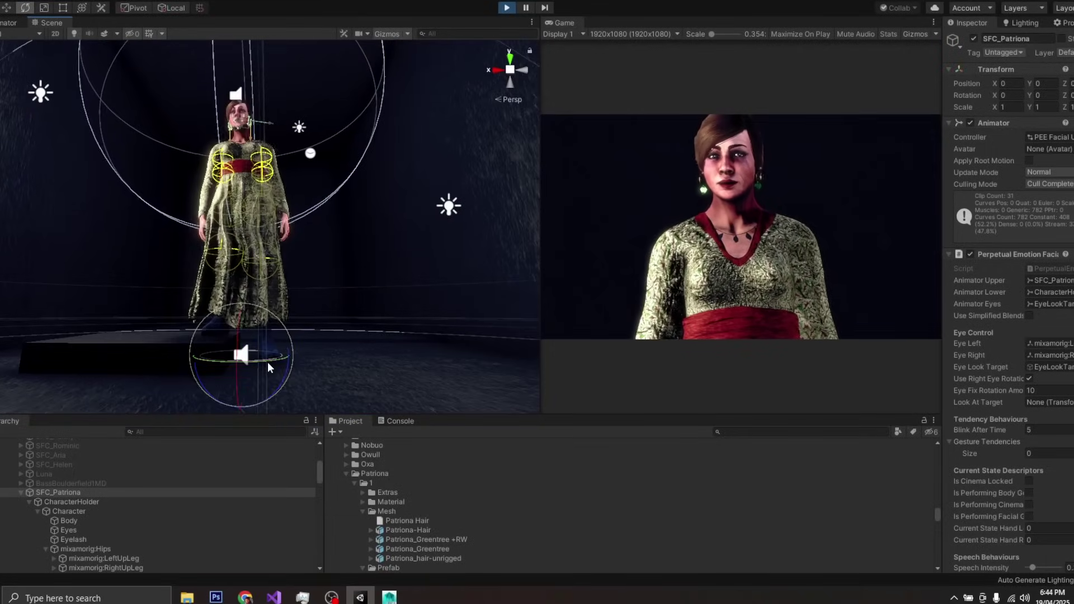
left_click_drag(226, 360, 145, 405)
Zoom in on her upper body and select the clothCollider capsule on her back.
left_click_drag(307, 151, 297, 204, "alt")
middle_click_drag(297, 204, 307, 250, "alt")
scroll(308, 250, "up", 5)
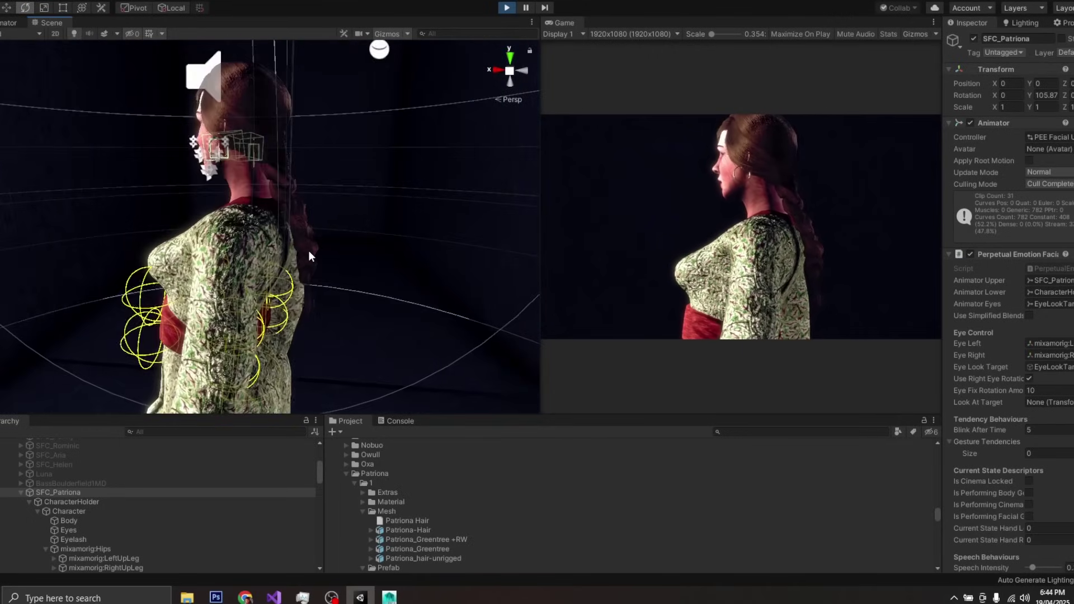
left_click_drag(307, 250, 367, 260, "alt")
scroll(150, 479, "down", 6)
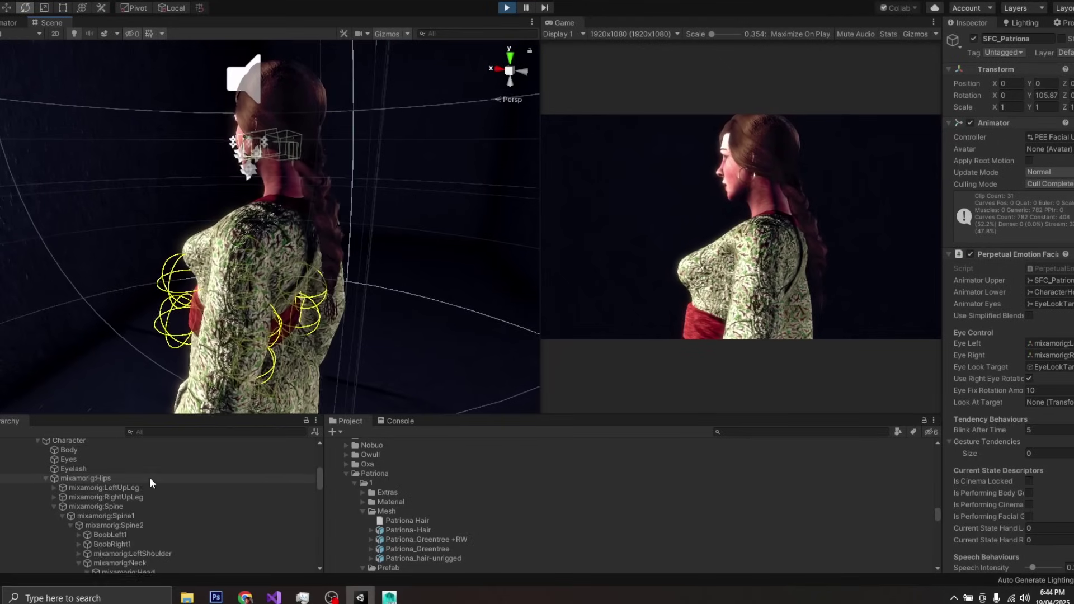
scroll(149, 478, "down", 5)
scroll(149, 477, "down", 5)
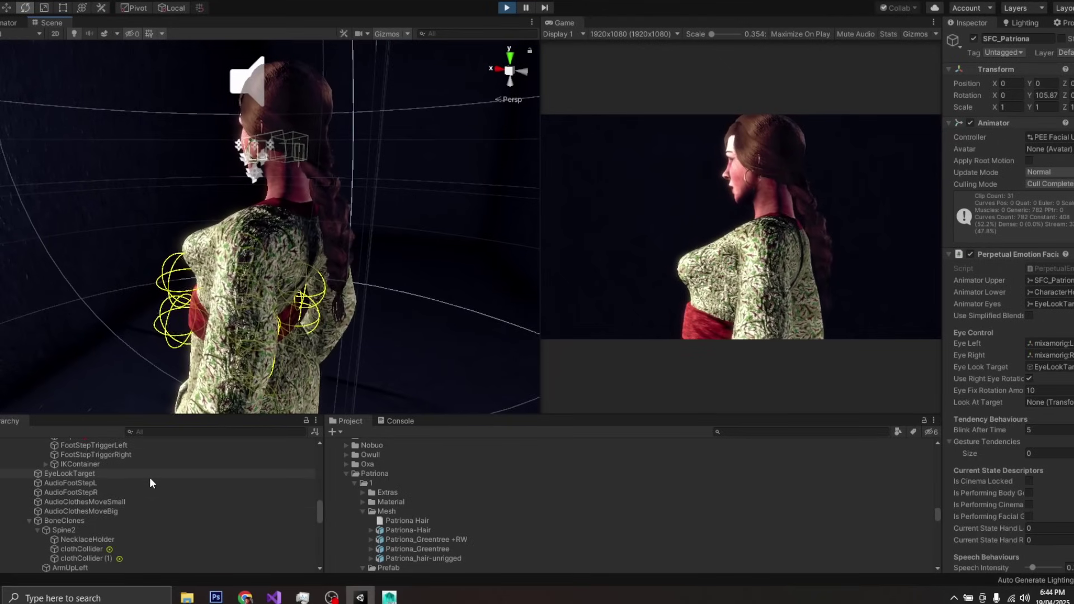
left_click(93, 549)
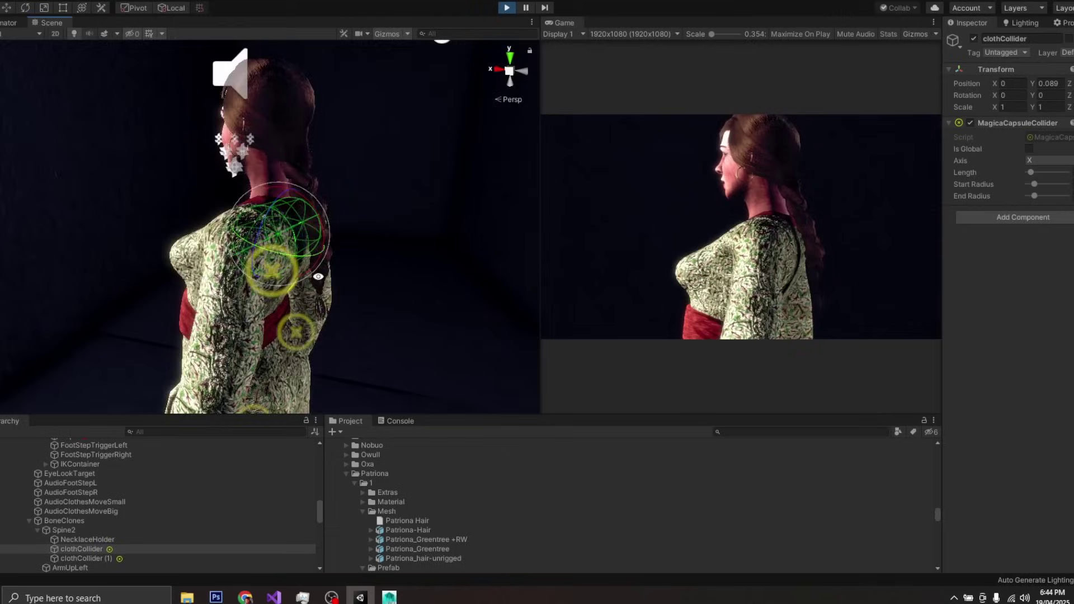
right_click_drag(408, 263, 317, 237)
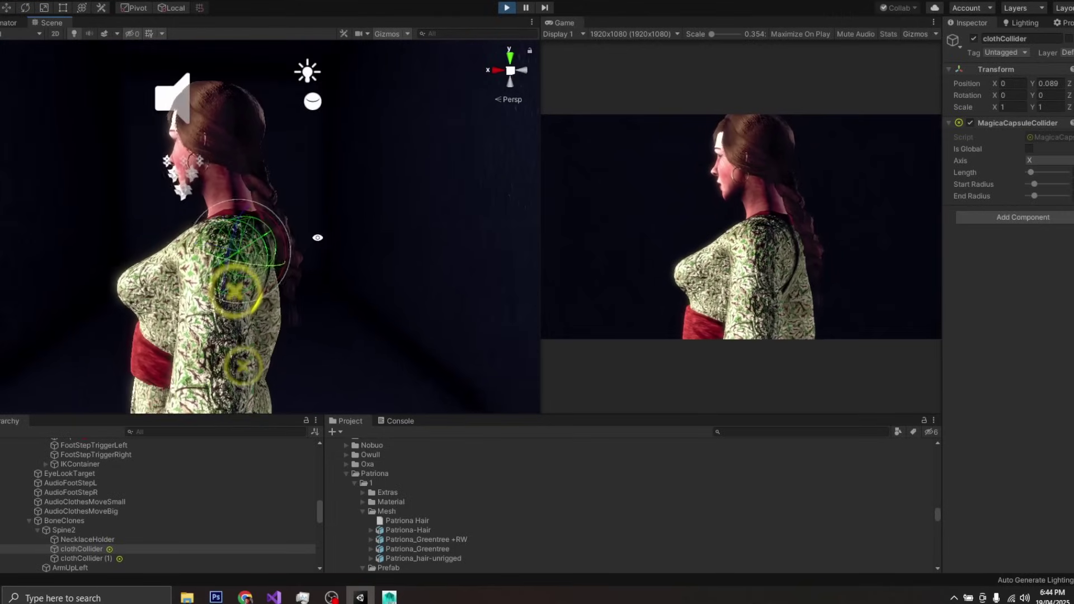
Move clothCollider up from Y 0.089 to 0.121, then select clothCollider (1).
left_click_drag(192, 245, 212, 245)
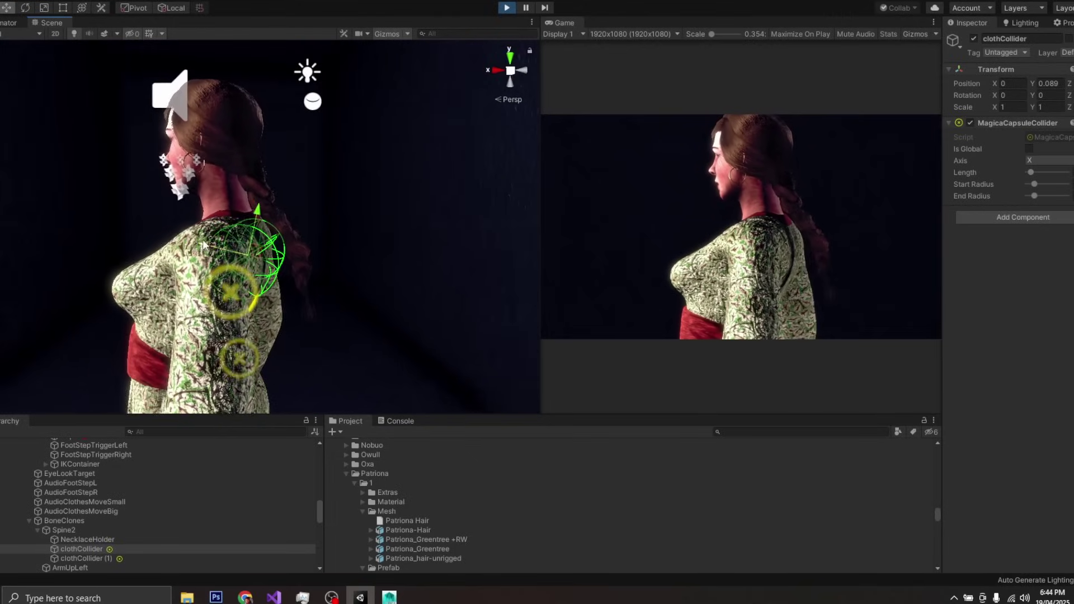
left_click_drag(256, 212, 257, 196)
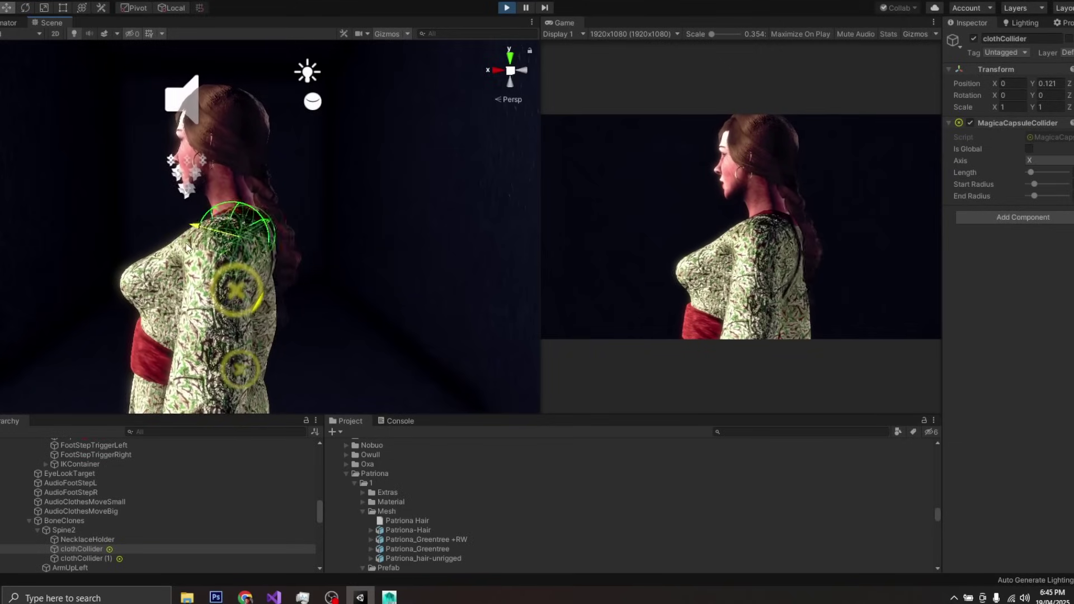
left_click(111, 559)
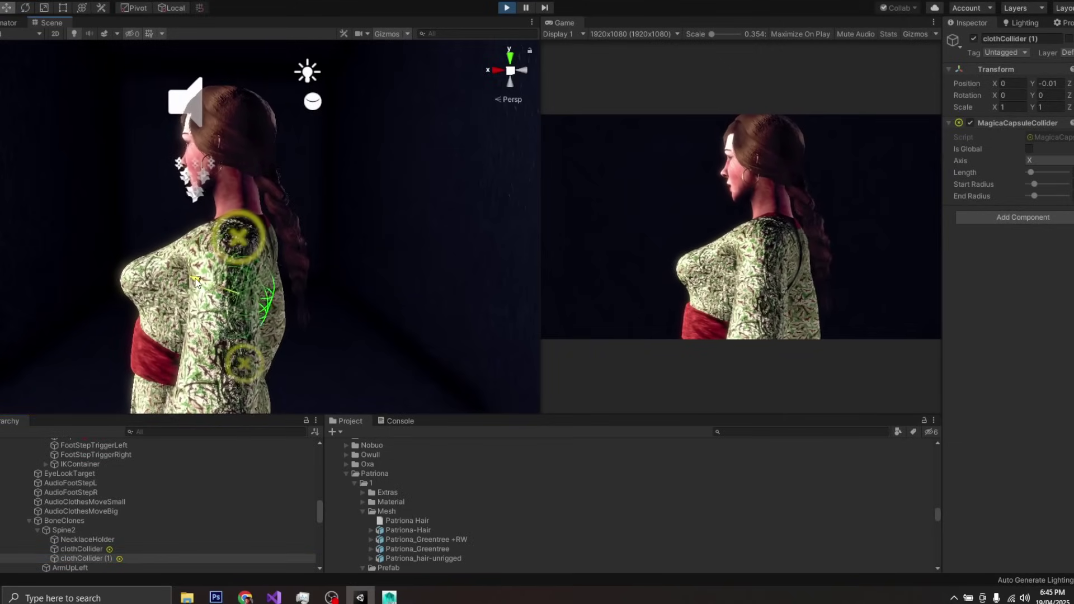
middle_click_drag(201, 290, 237, 300)
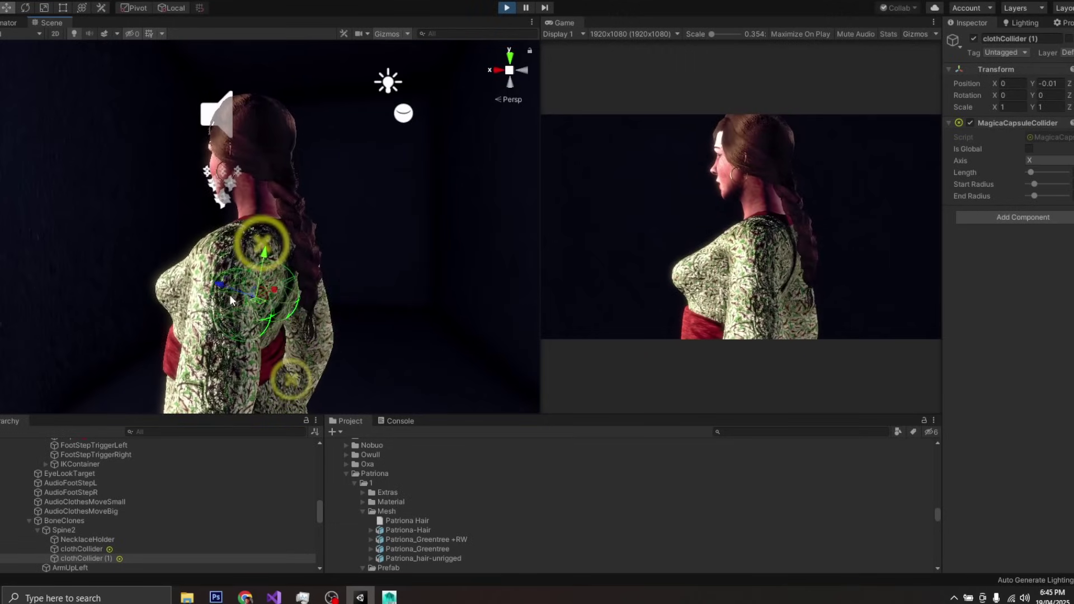
Disable the MagicaCapsuleCollider on clothCollider (1) and on clothCollider.
left_click(971, 122)
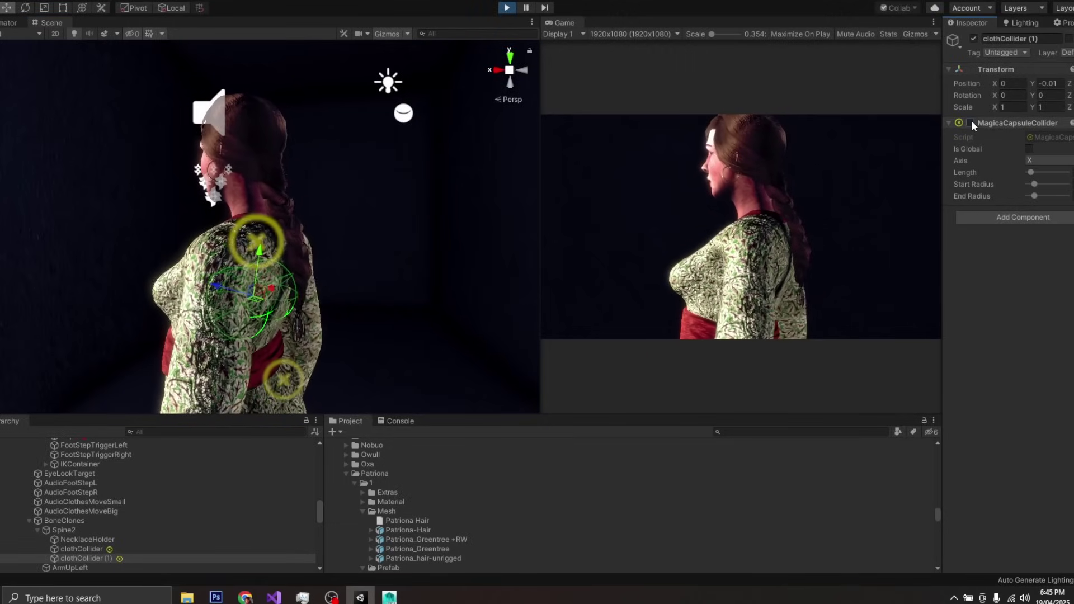
left_click(970, 123)
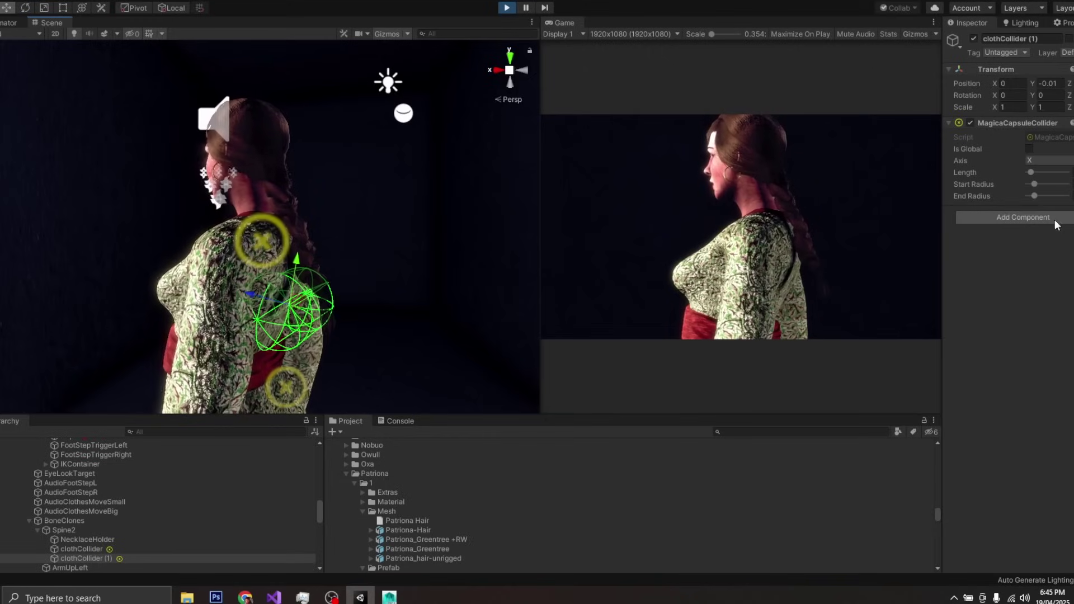
left_click(971, 122)
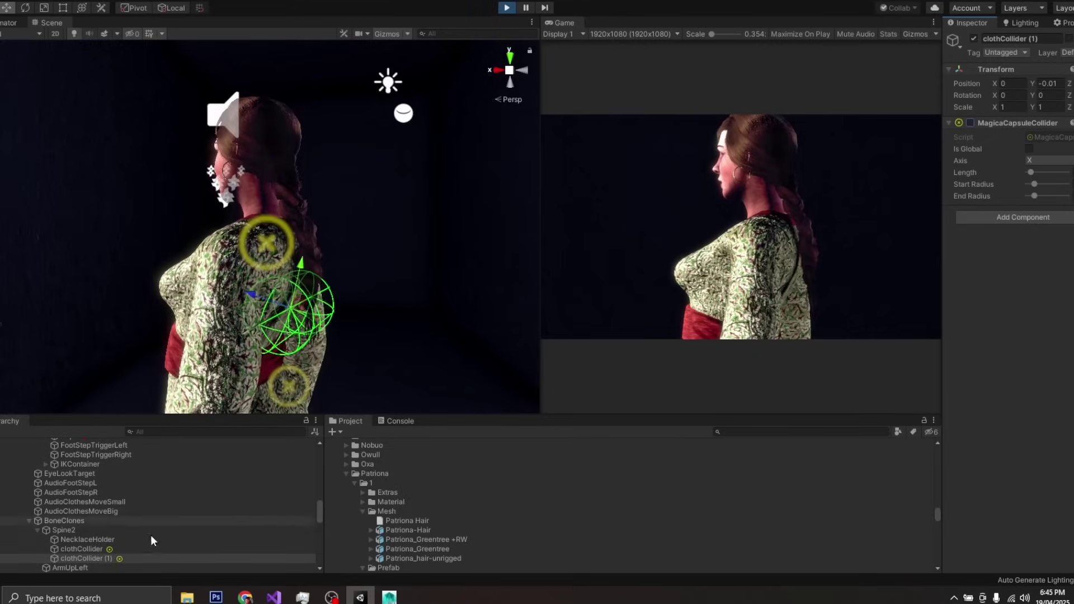
left_click(100, 550)
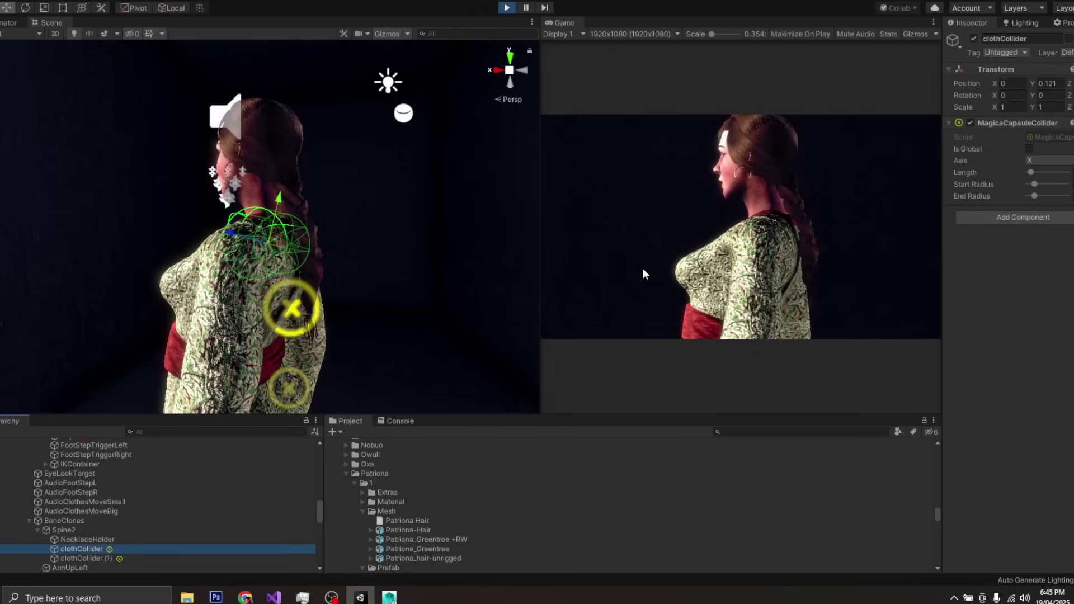
left_click(971, 123)
Frame SFC_Patriona and rotate her to about Y 334 to face the camera.
scroll(72, 529, "up", 3)
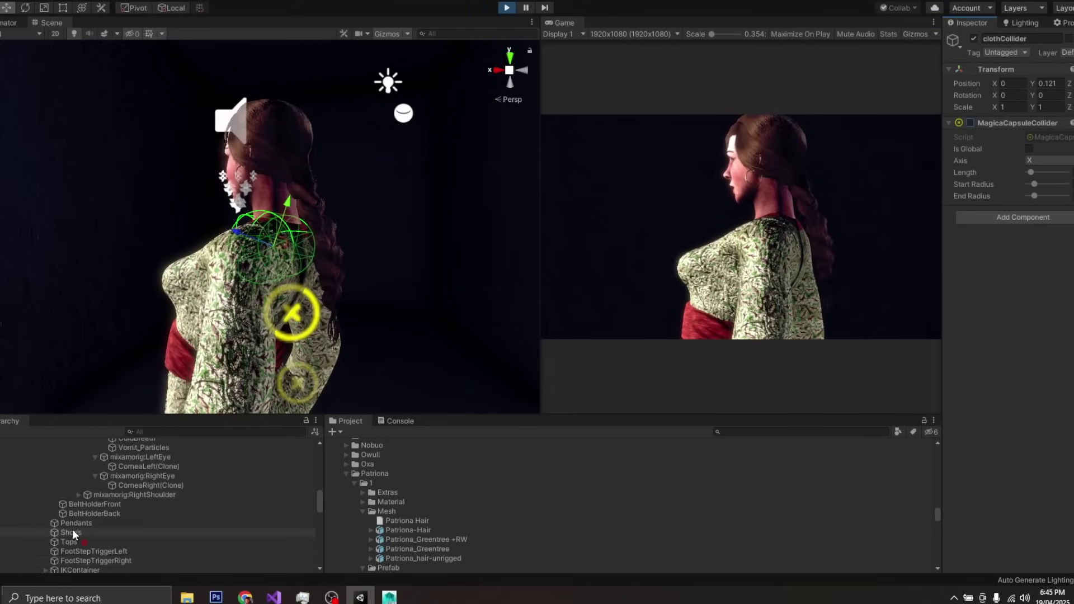
scroll(72, 529, "up", 10)
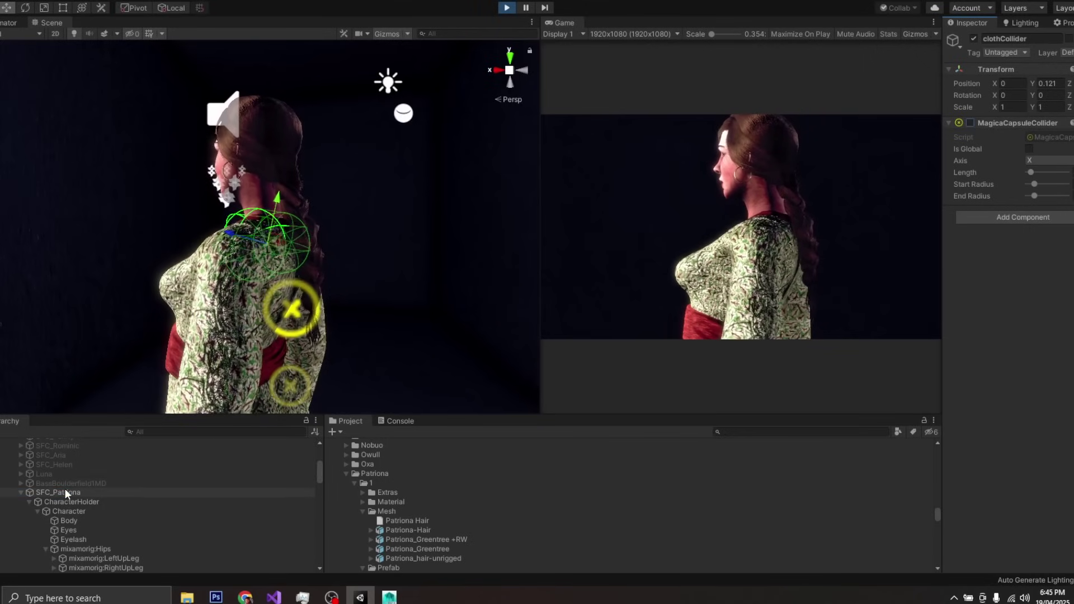
double_click(65, 492)
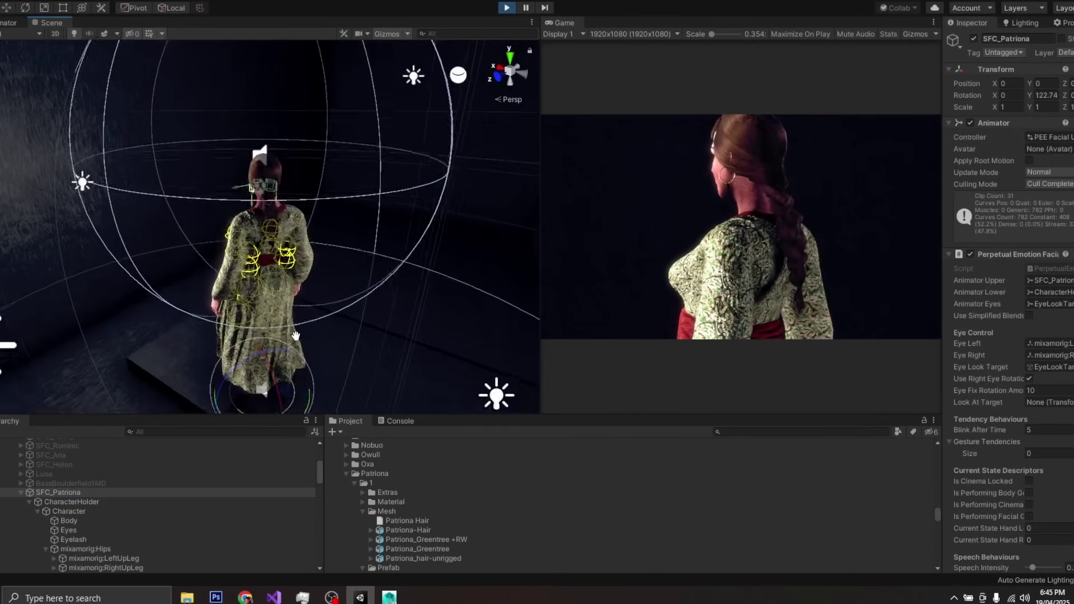
middle_click_drag(295, 336, 302, 280)
left_click_drag(295, 376, 12, 504)
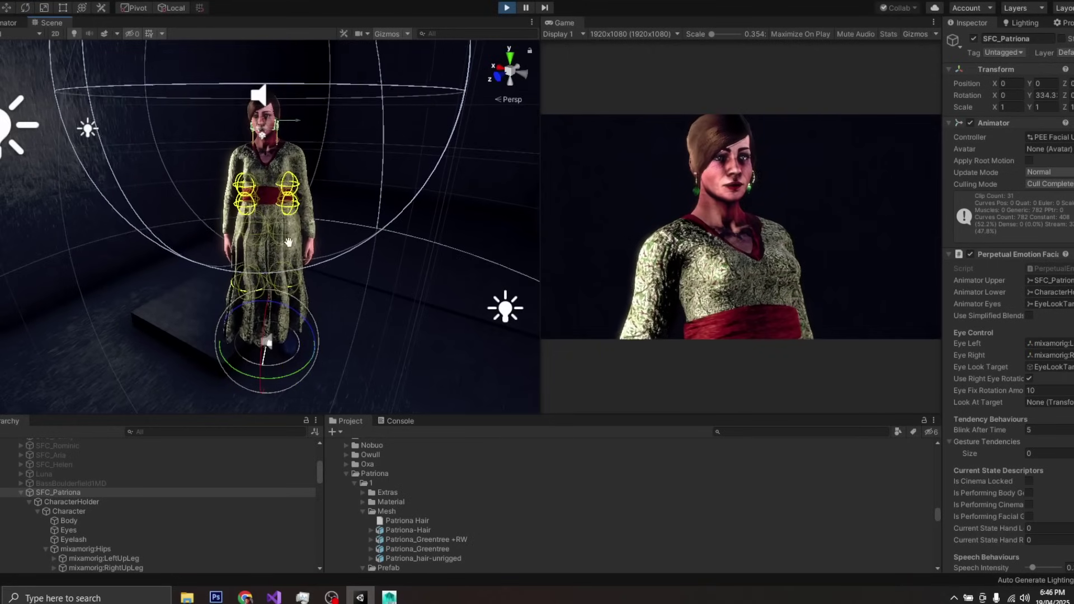
middle_click_drag(289, 242, 272, 328)
scroll(273, 321, "up", 7)
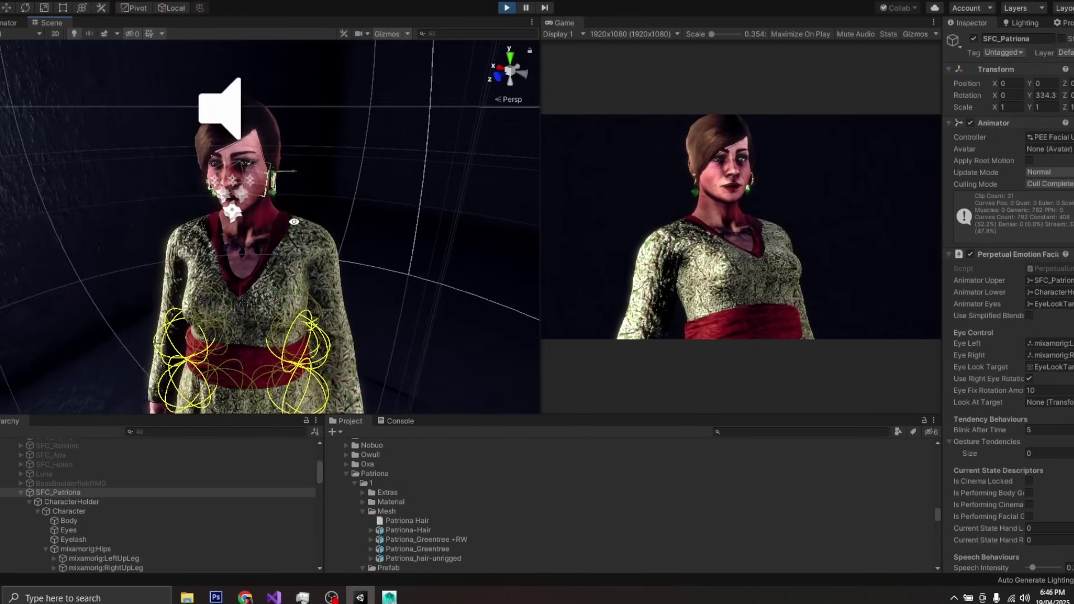
left_click(276, 195)
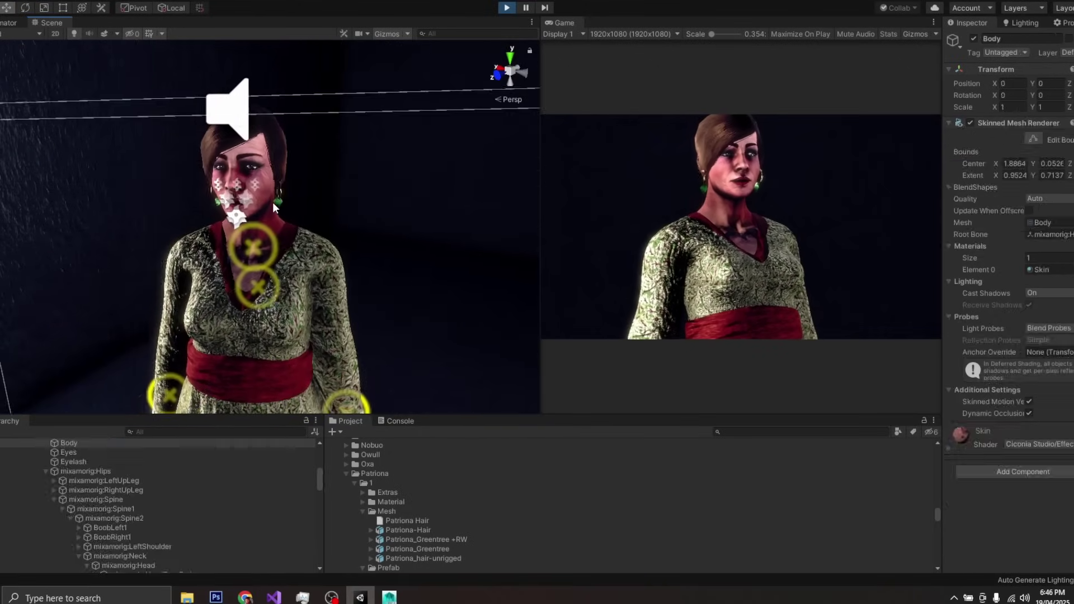
left_click(281, 199)
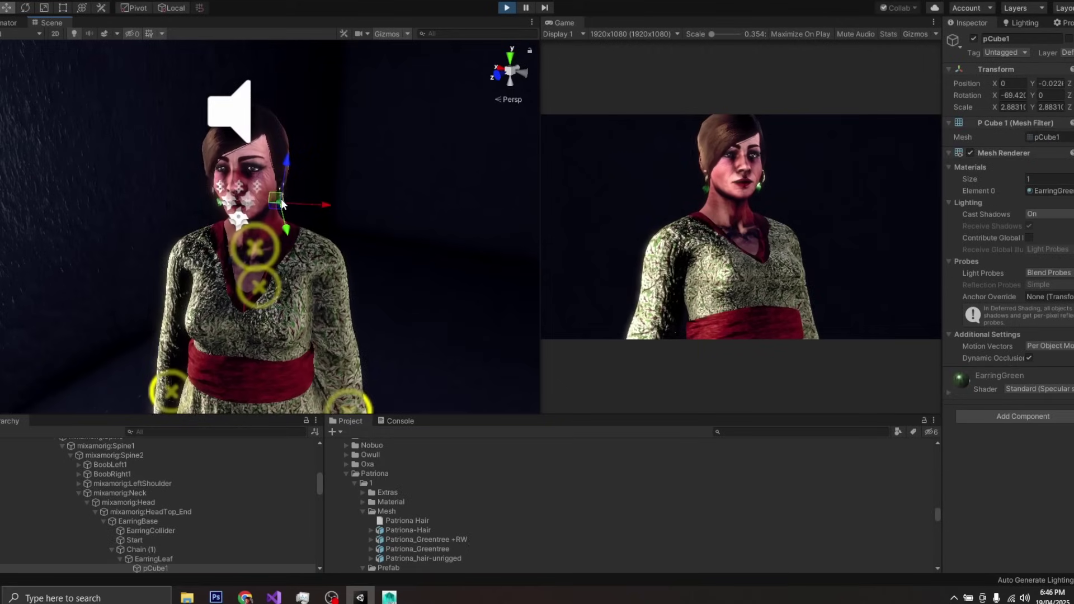
left_click(141, 548)
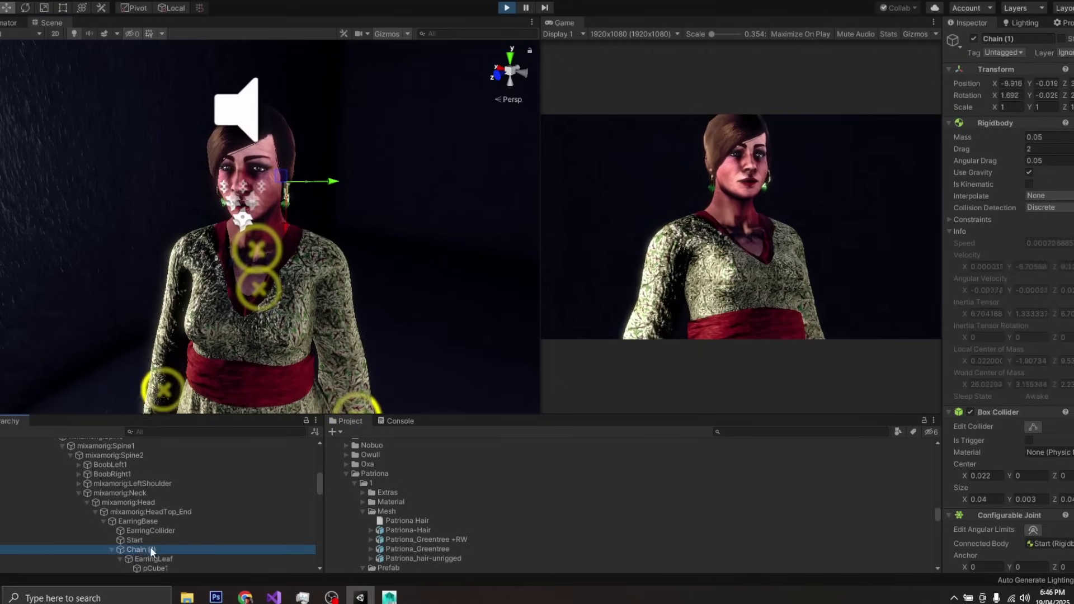
scroll(979, 344, "down", 10)
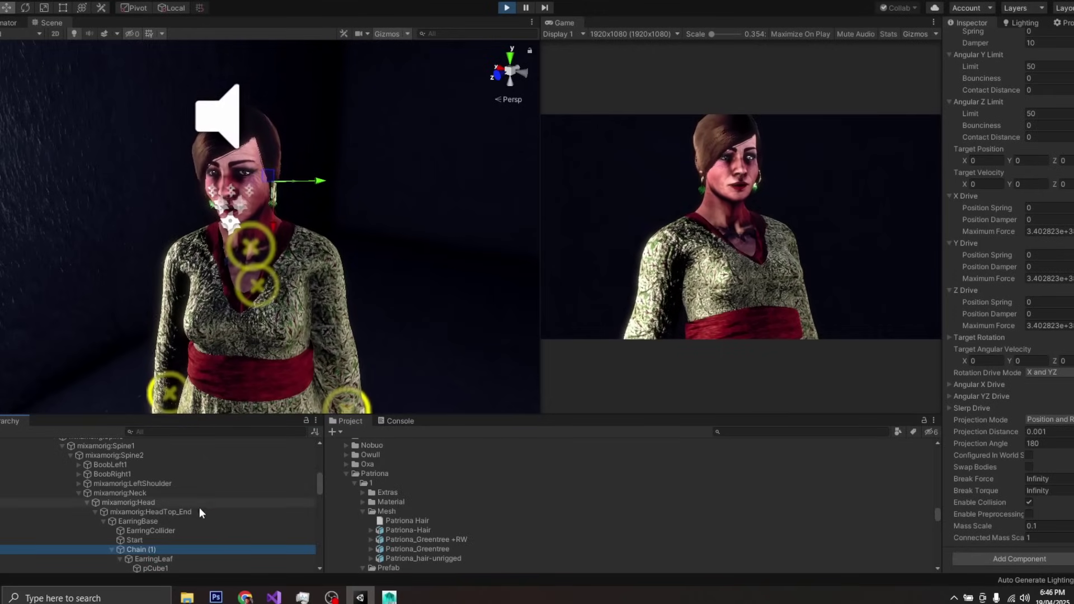
left_click(130, 522)
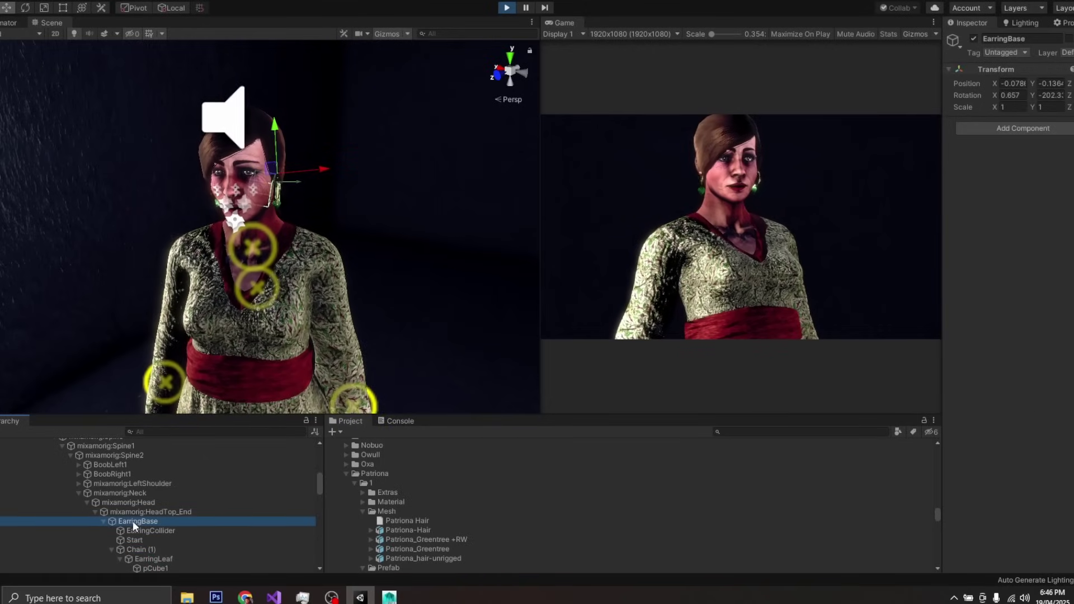
left_click(143, 548)
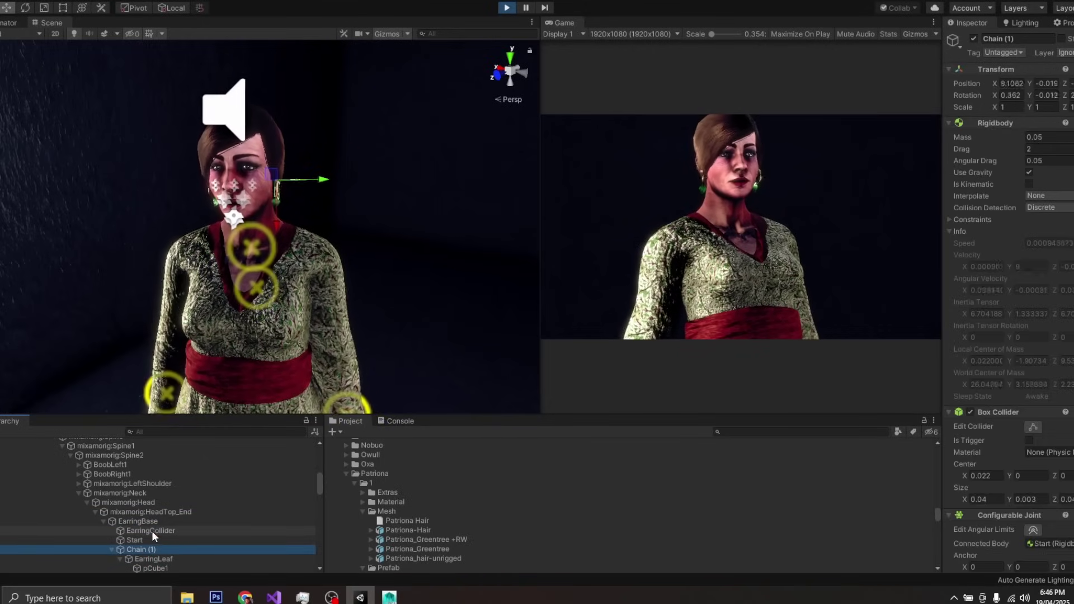
left_click(150, 532)
left_click(145, 539)
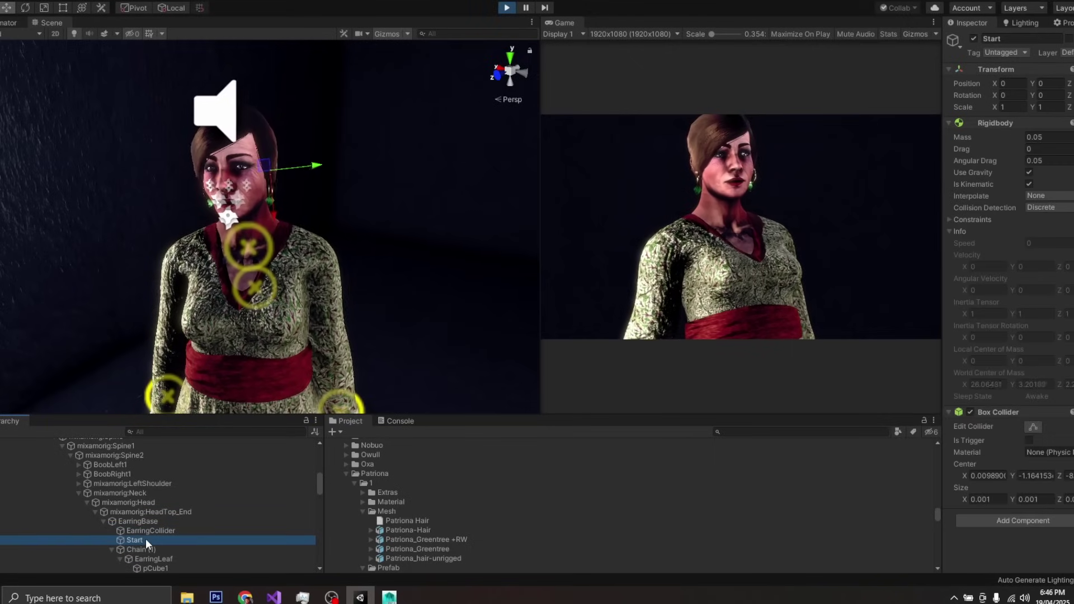
left_click_drag(395, 283, 515, 283, "alt")
scroll(270, 255, "down", 8)
middle_click_drag(268, 313, 311, 189)
left_click_drag(314, 285, 304, 334, "alt")
middle_click_drag(304, 334, 301, 258)
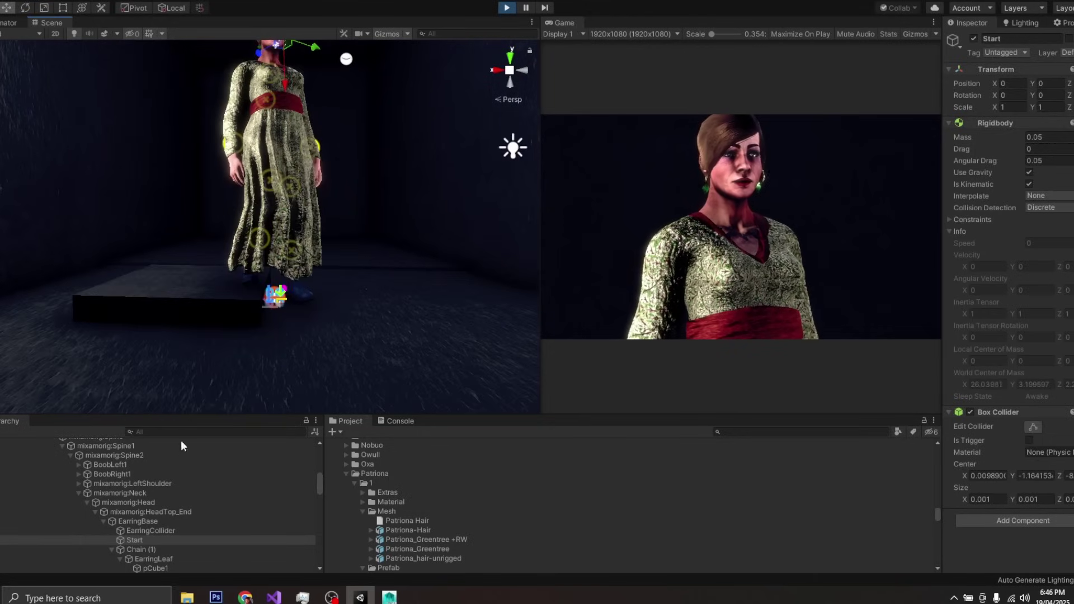
scroll(148, 481, "up", 5)
left_click(68, 529)
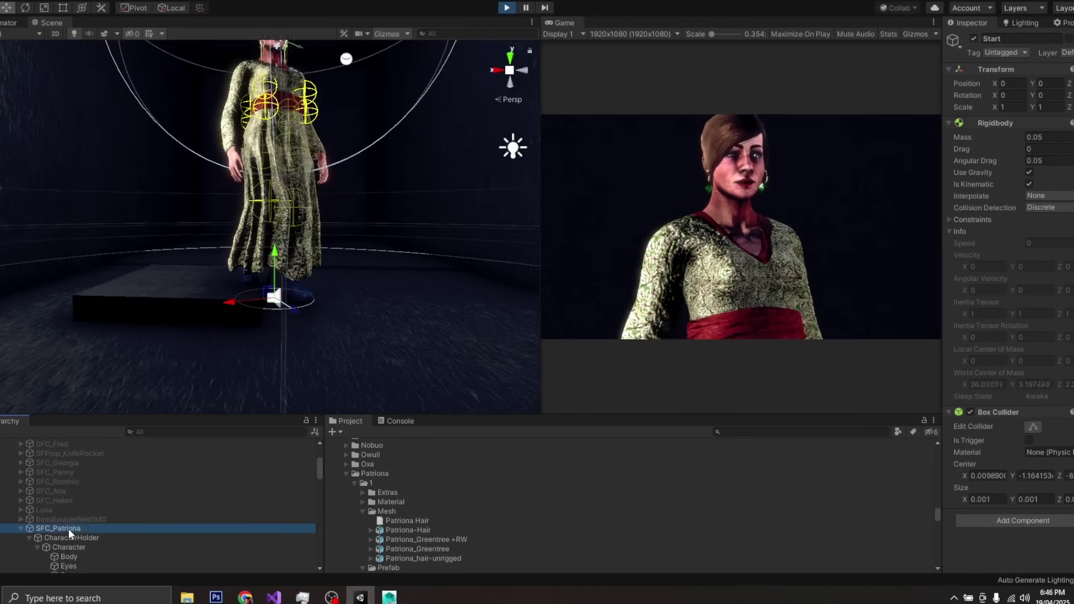
scroll(341, 304, "up", 3)
key("e")
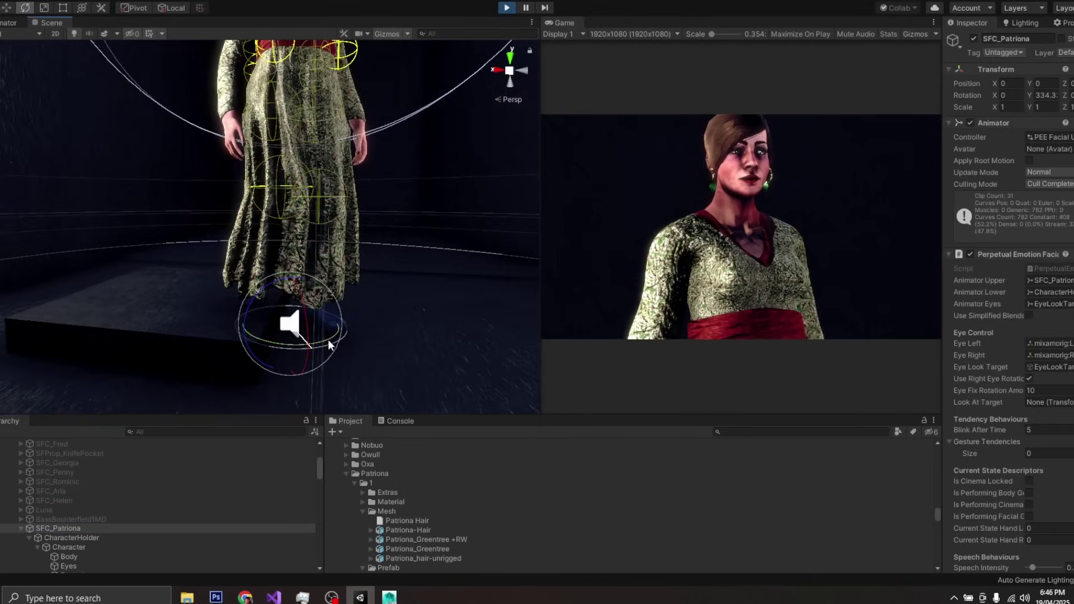
Swing Patriona back and forth, stop at Rotation Y 349.21, and widen the game preview.
left_click_drag(330, 344, 321, 372)
scroll(394, 213, "down", 7)
middle_click_drag(383, 169, 376, 238)
left_click_drag(540, 372, 334, 364)
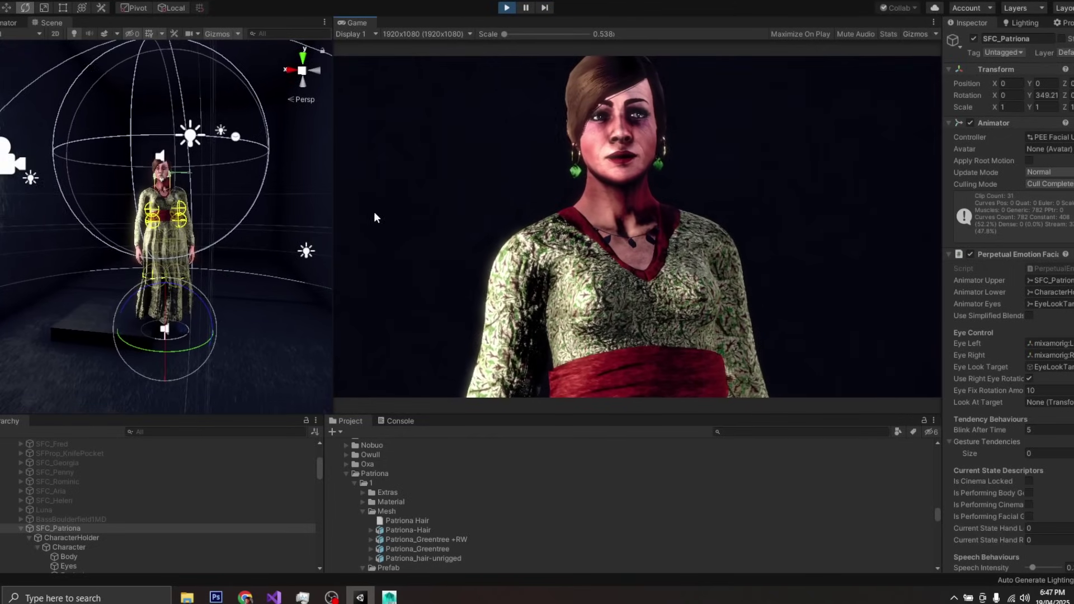
Rotate SFC_Patriona to Rotation Y 393.87 for a three-quarter view.
left_click_drag(168, 344, 134, 335)
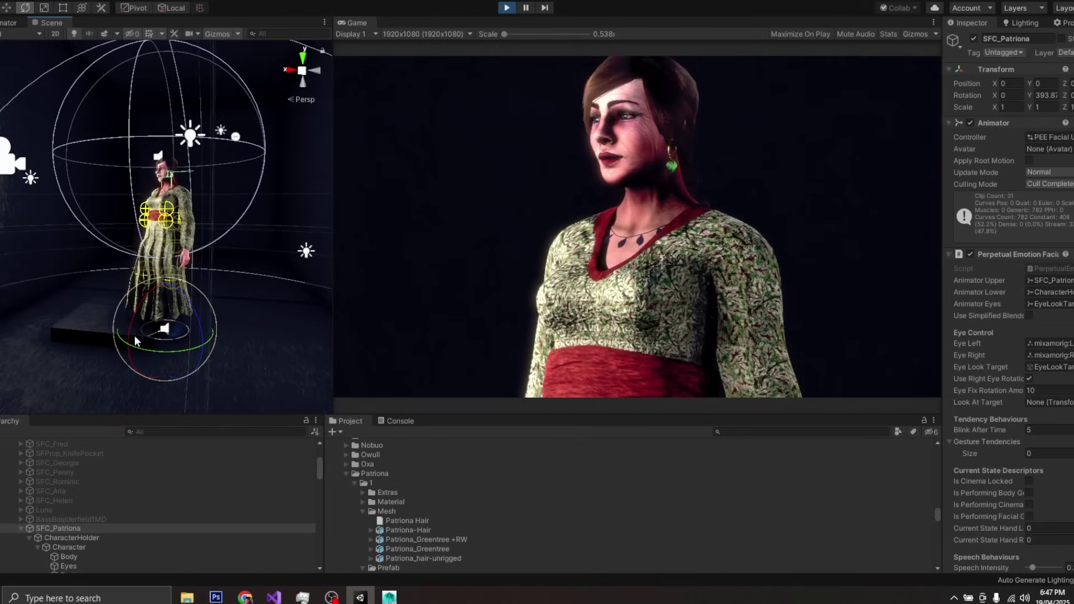